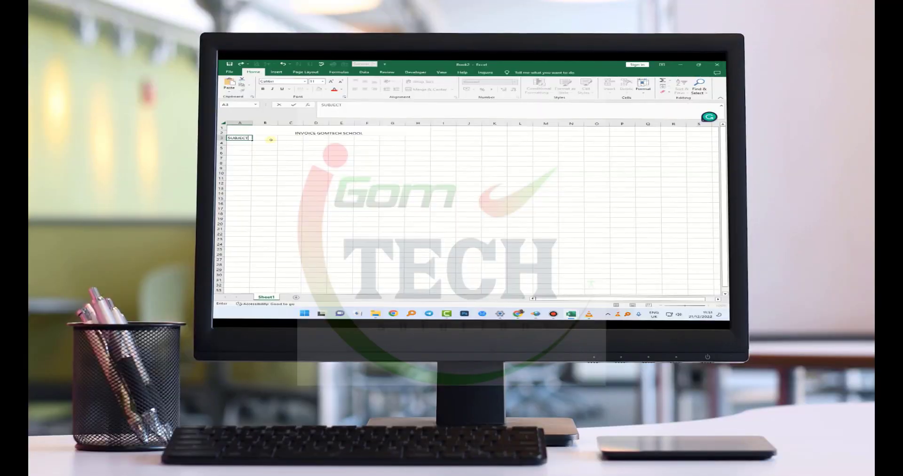
- Complete the header SUBJECTS in A3 and enter PAGES in B3 and COPIES in C3
type("S")
left_click(271, 139)
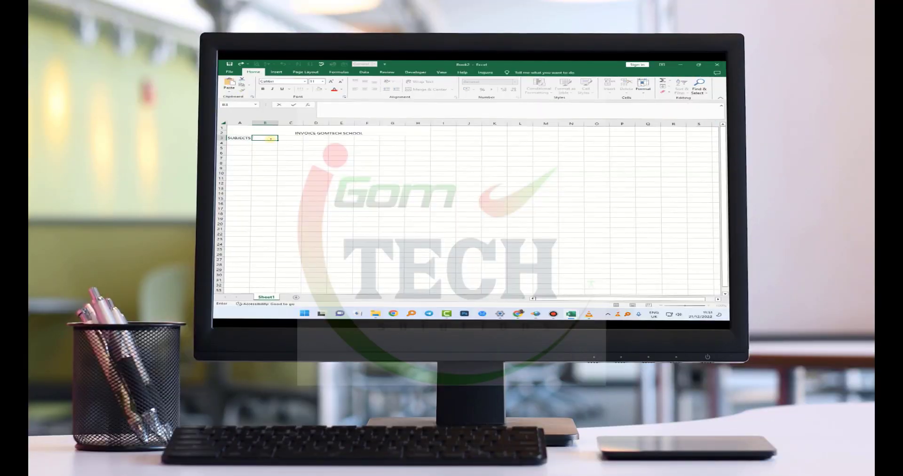
type("PAGES")
left_click(282, 138)
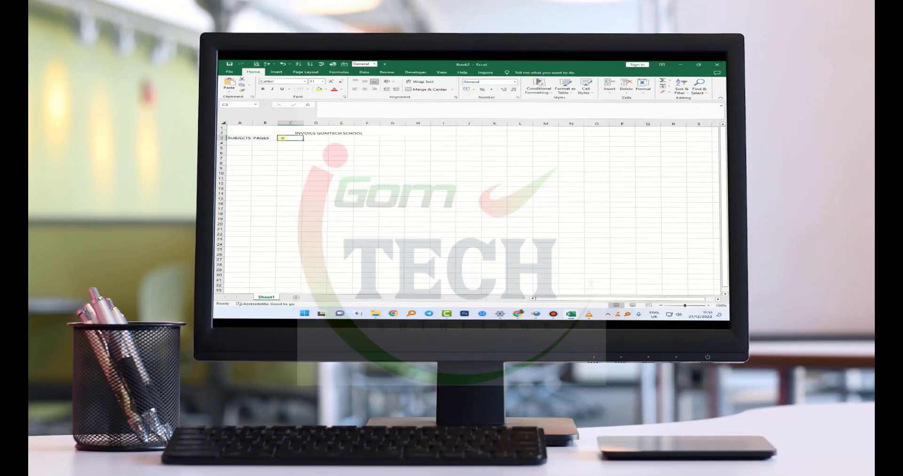
type("COPIES")
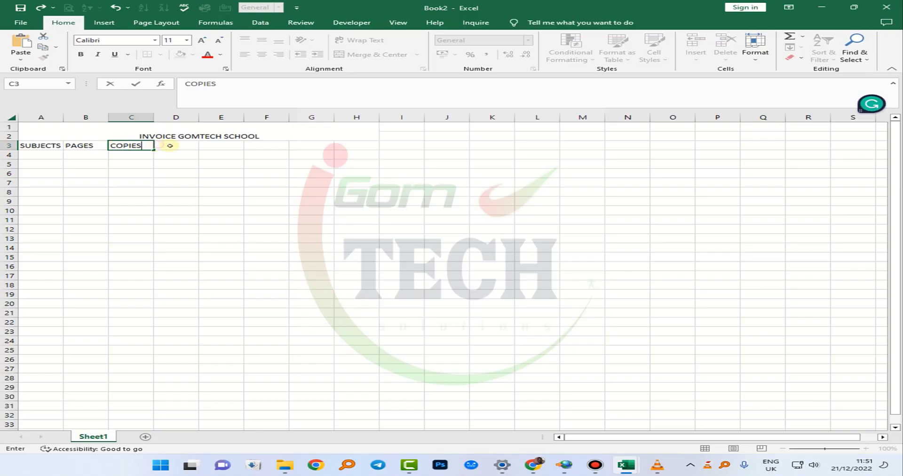
- Enter the headers PRINTING, PHOTOCOPHYING and TOTAL in D3:F3, widening columns D and E to fit their text
left_click(170, 145)
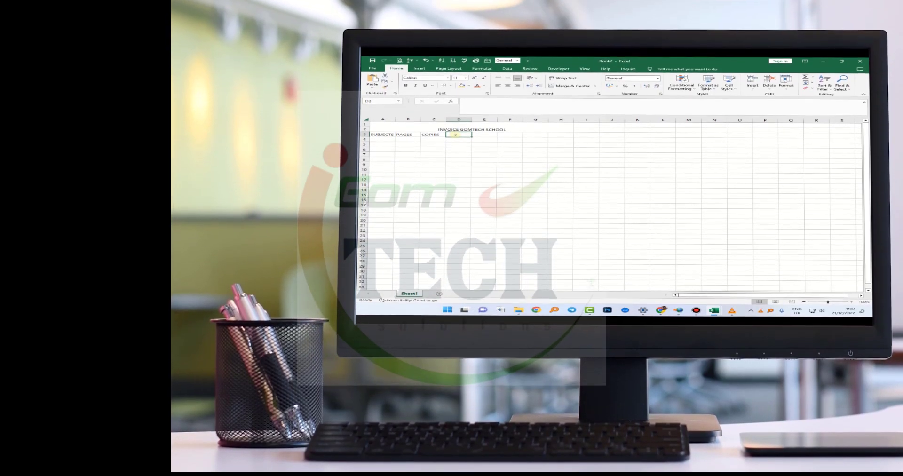
type("PRIN")
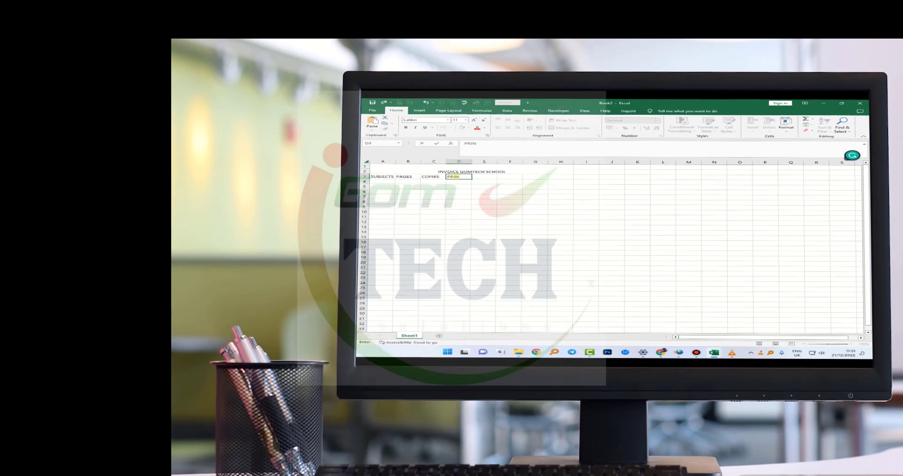
type("TING")
left_click(485, 162)
left_click(486, 178)
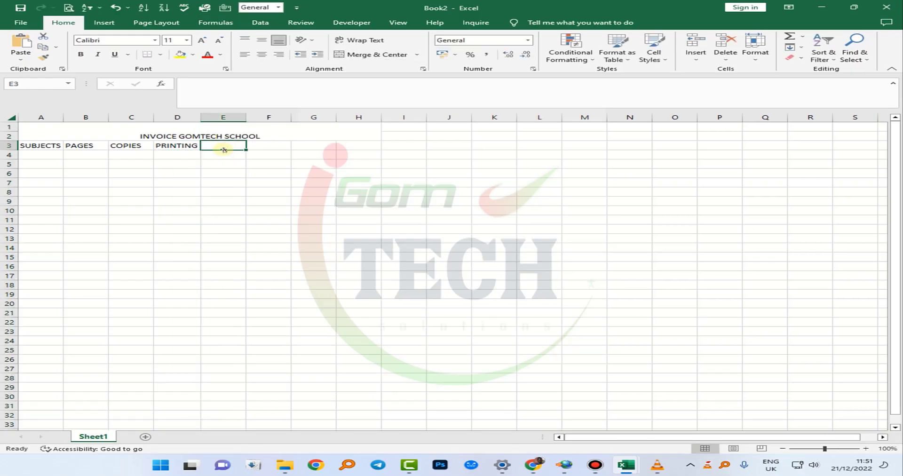
type("PHOTOCOP")
left_click(296, 145)
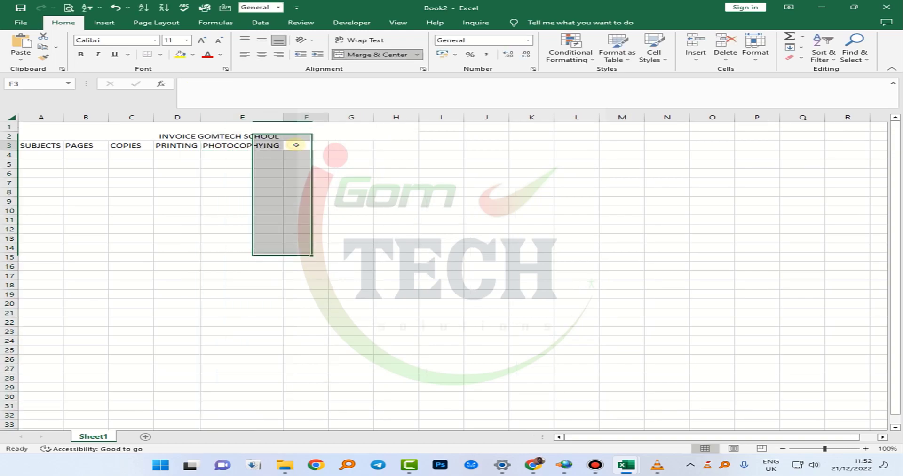
type("T")
- List the subjects ENG, MATH and HIST in A4:A6
left_click(234, 144)
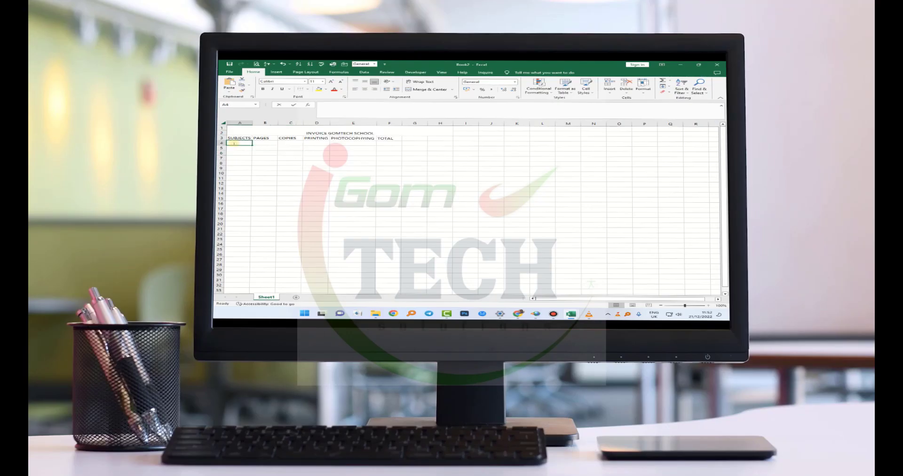
key("BackSpace")
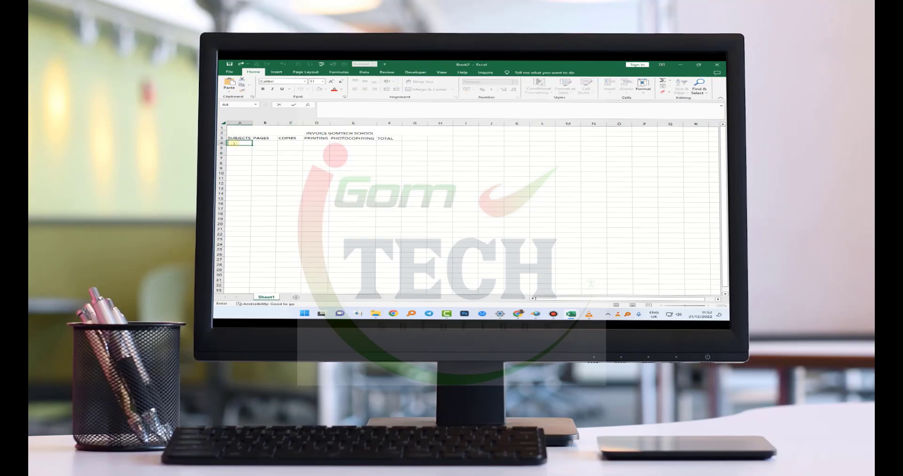
type("ENG")
key("Return")
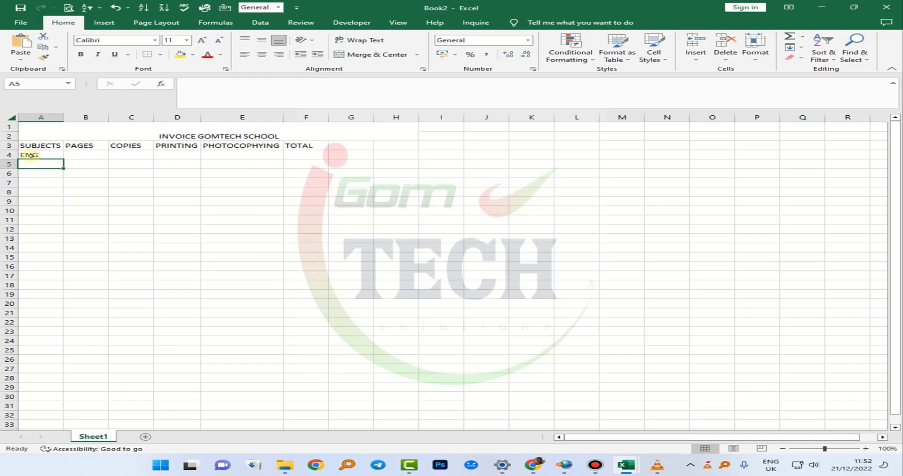
type("MATH")
key("Return")
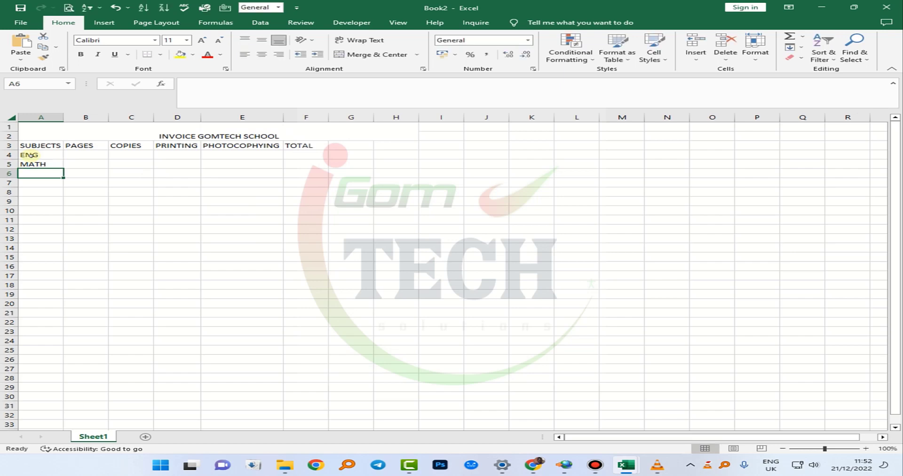
type("HIST")
key("Return")
- Continue the subject list with GEOG, BIO and CHEM in A7:A9
type("G")
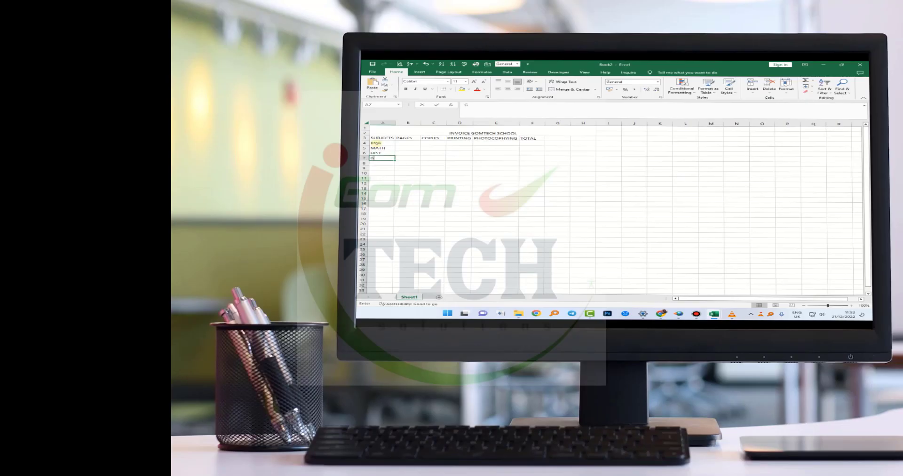
type("EOG")
key("Return")
type("BIO")
key("Return")
type("CHEM")
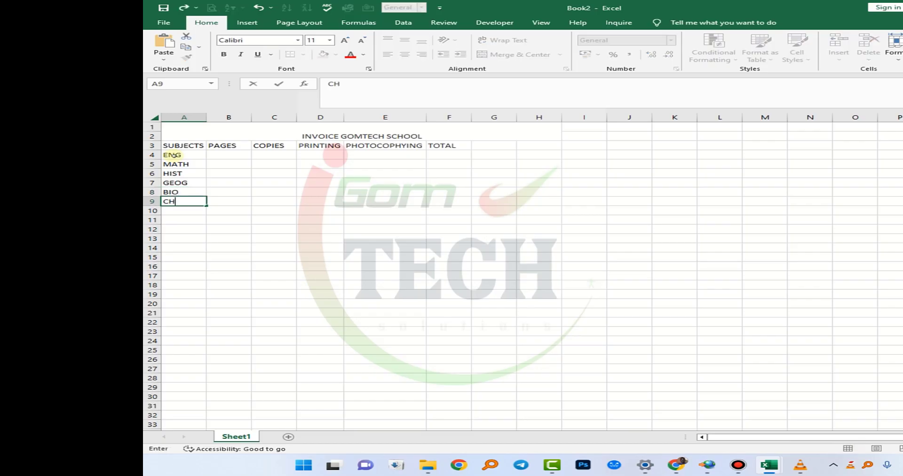
key("Return")
- Complete the subject list with PHY, AGRIC, ENT and ICT in A10:A13
type("PHY")
key("Return")
type("AGRIC")
key("Return")
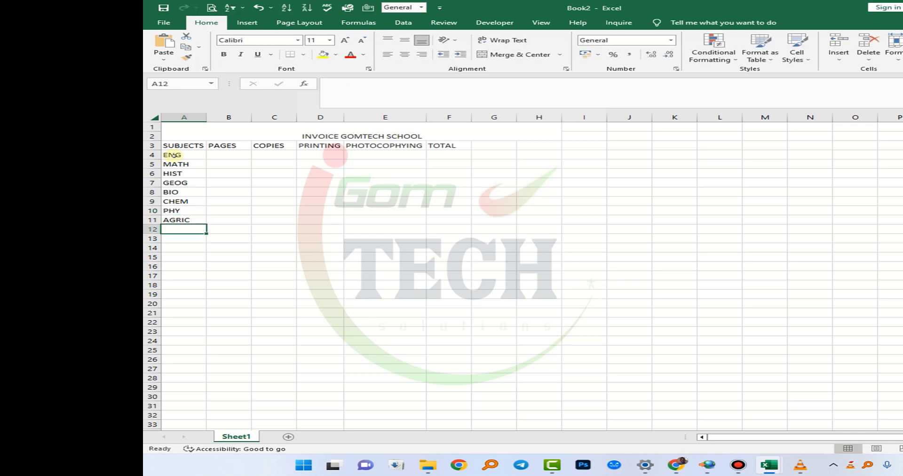
type("ENG")
key("BackSpace")
type("T")
key("Return")
type("ICT")
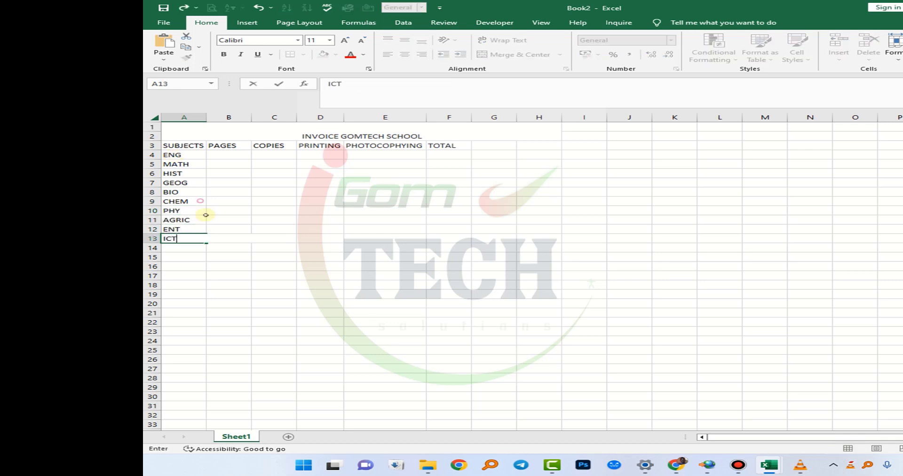
left_click(234, 156)
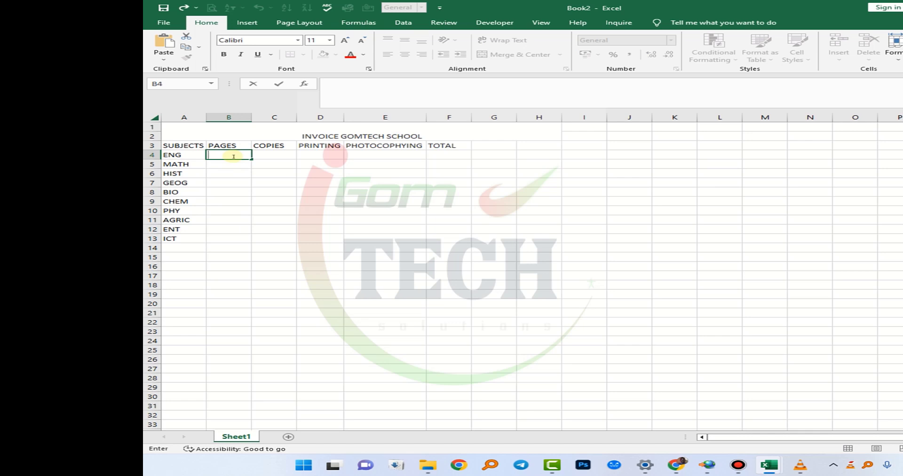
type("10")
key("BackSpace")
- Enter the printing cost formula =(B4*950) in D4
left_click(305, 156)
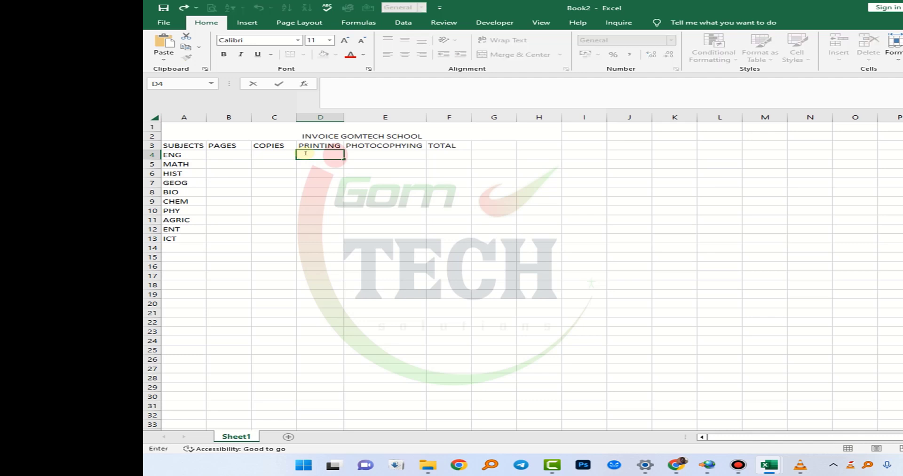
type("=(")
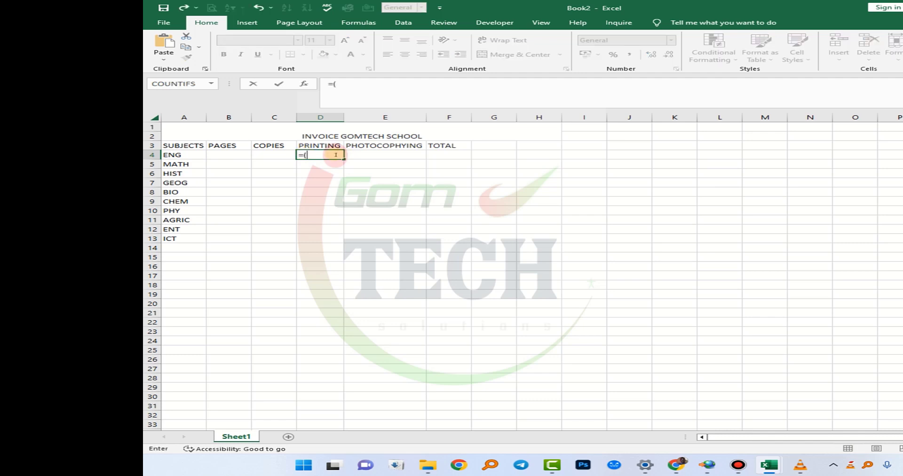
left_click(230, 154)
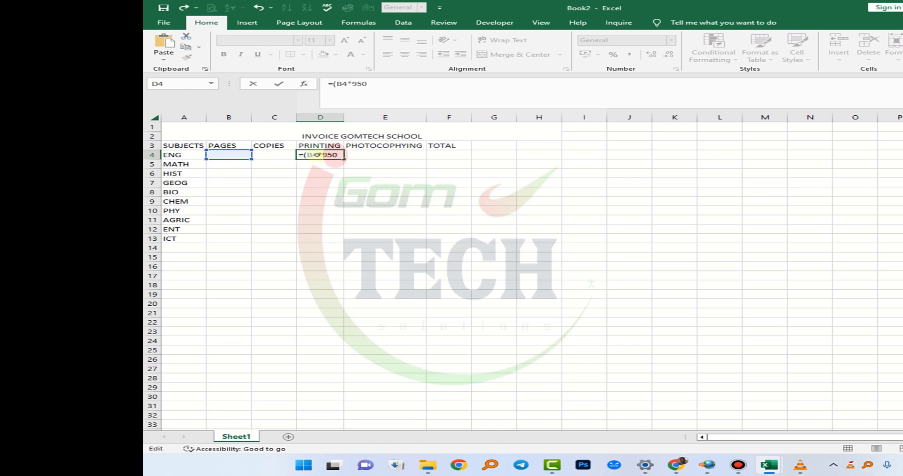
key("Return")
- Format D4 as currency with the UGX symbol and fill the printing formula down to D13
left_click(316, 154)
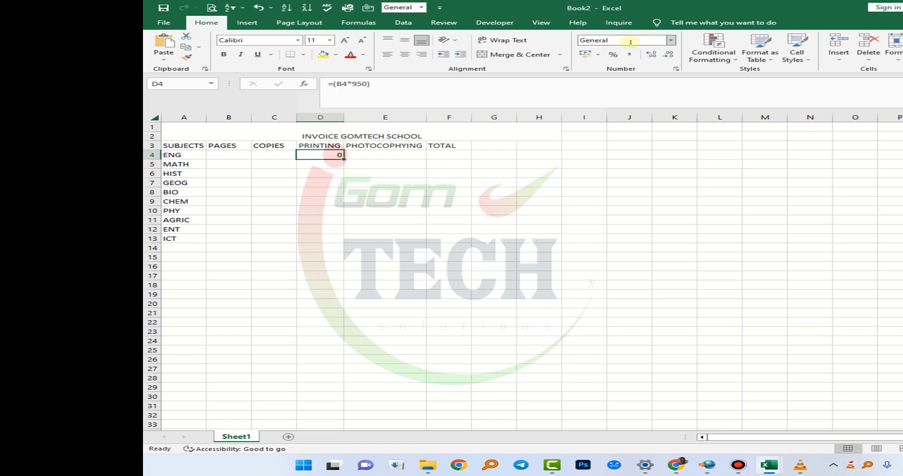
left_click(671, 41)
left_click(647, 279)
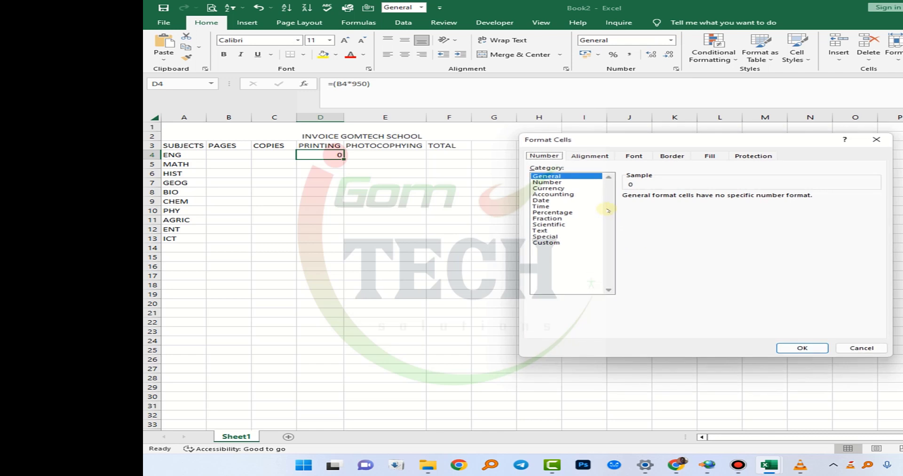
left_click(548, 187)
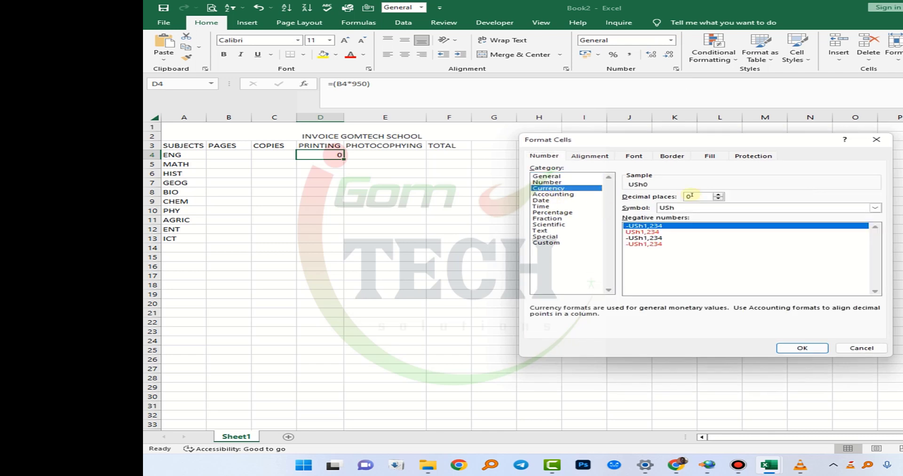
left_click(706, 208)
key("u")
key("u")
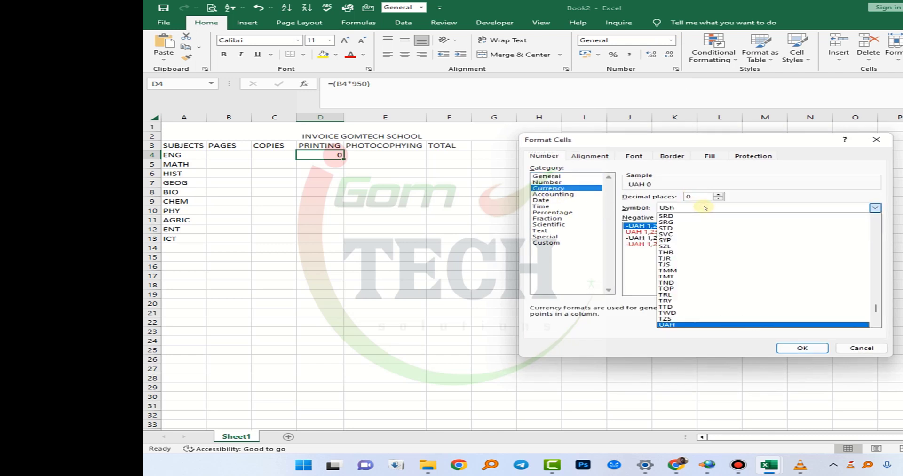
left_click(705, 207)
left_click(803, 348)
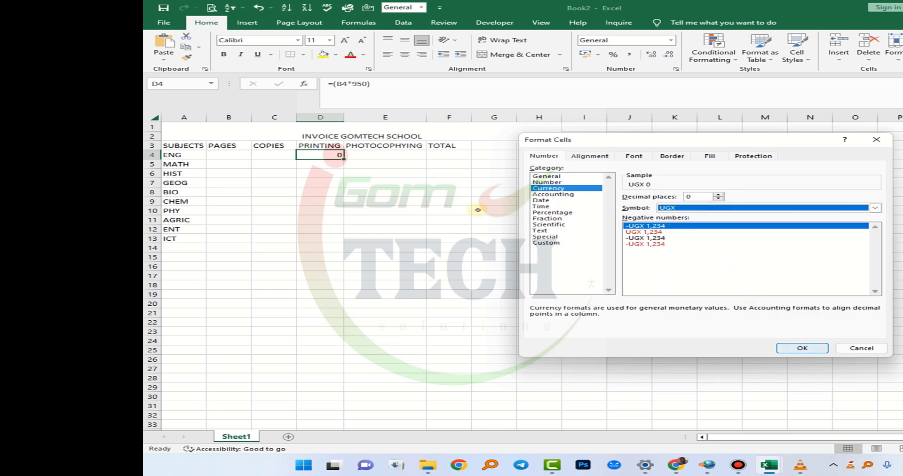
left_click_drag(335, 213, 332, 242)
- Enter the photocopying cost formula =(B4*C4*95) in E4
left_click(396, 157)
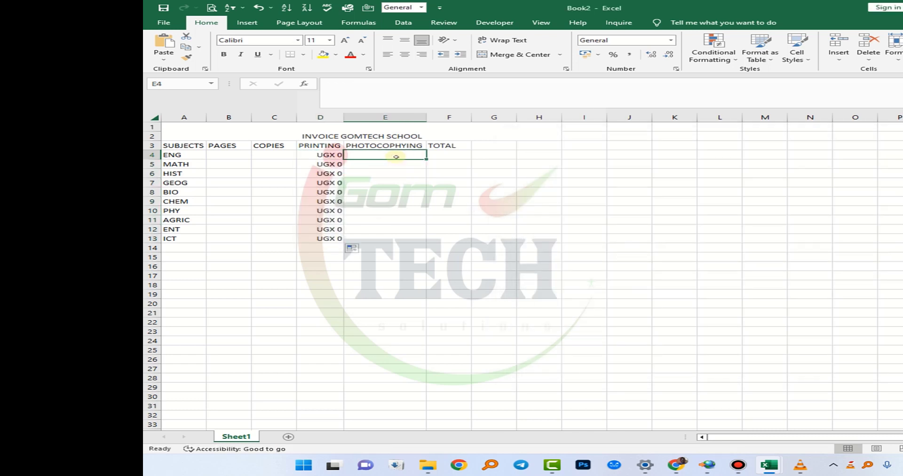
type("=(")
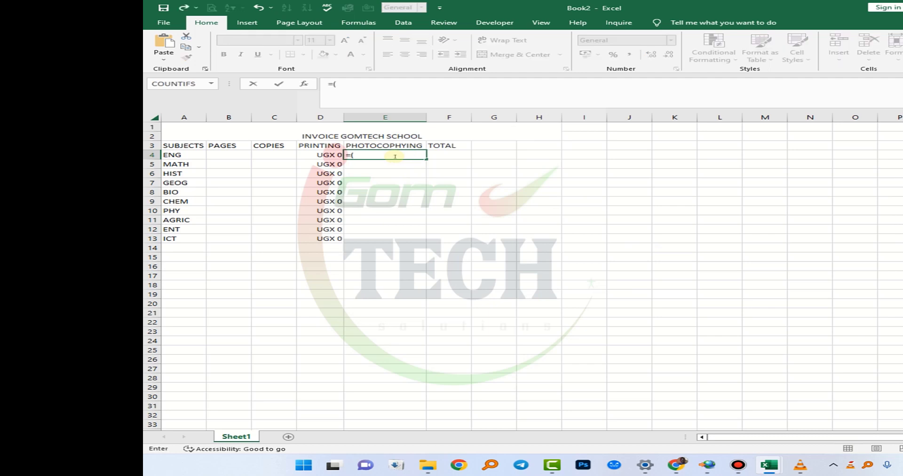
left_click(236, 155)
type("*")
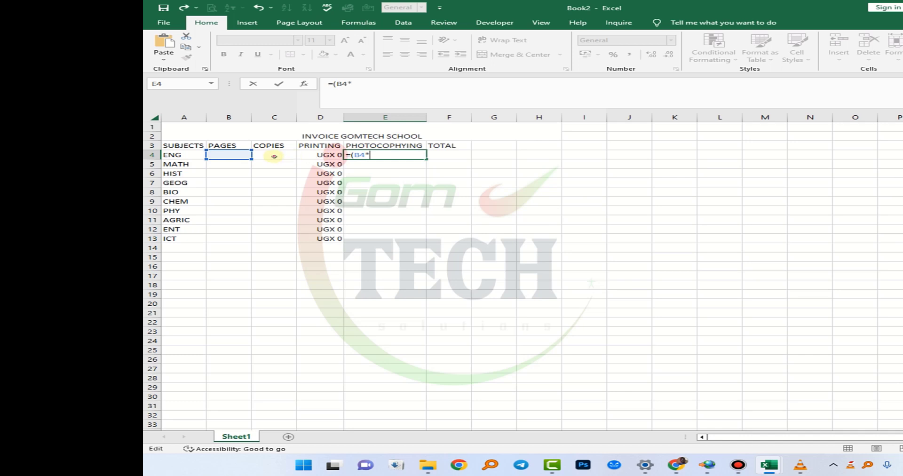
left_click(273, 155)
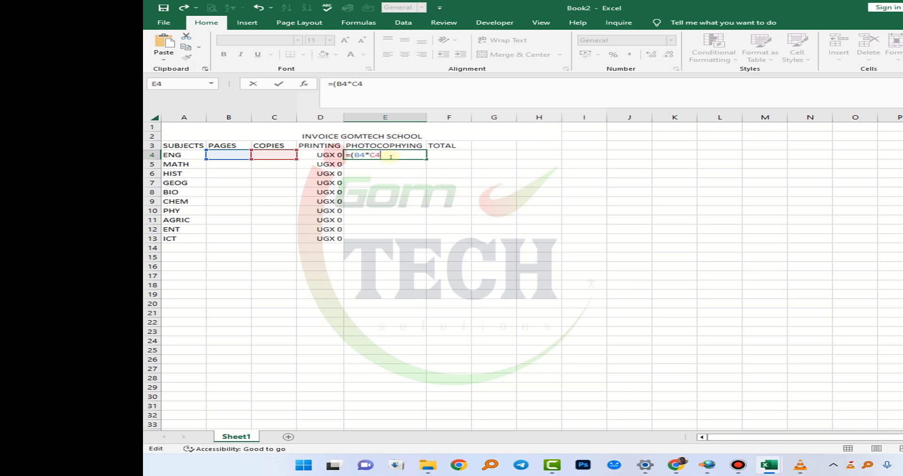
type("*95)")
key("ctrl+Return")
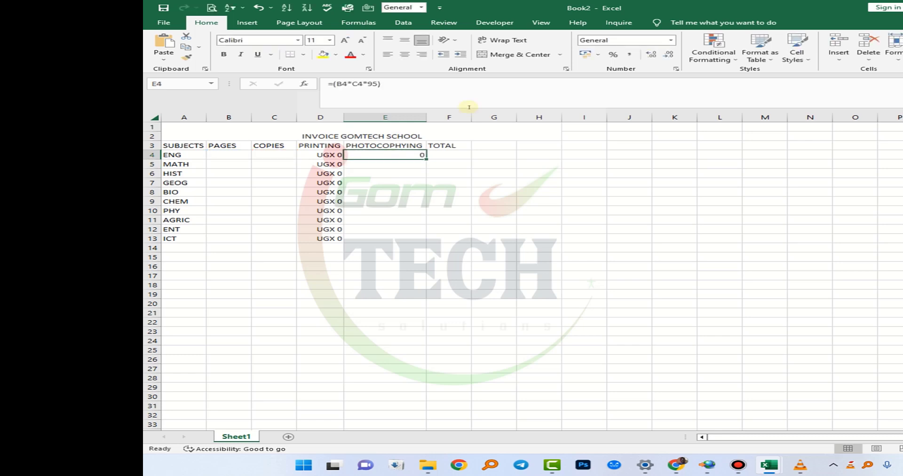
- Format E4 as currency with the UGX symbol and fill the photocopying formula down to E13
left_click(671, 40)
left_click(648, 277)
left_click(549, 188)
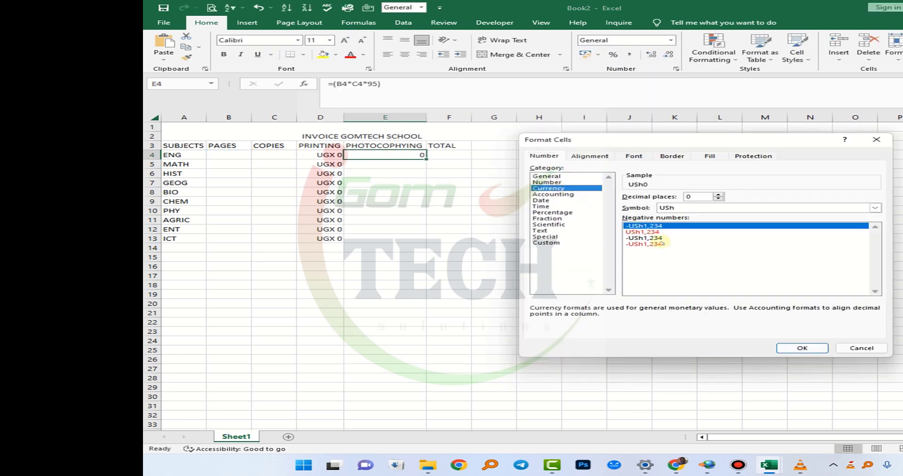
left_click(692, 209)
type("ug")
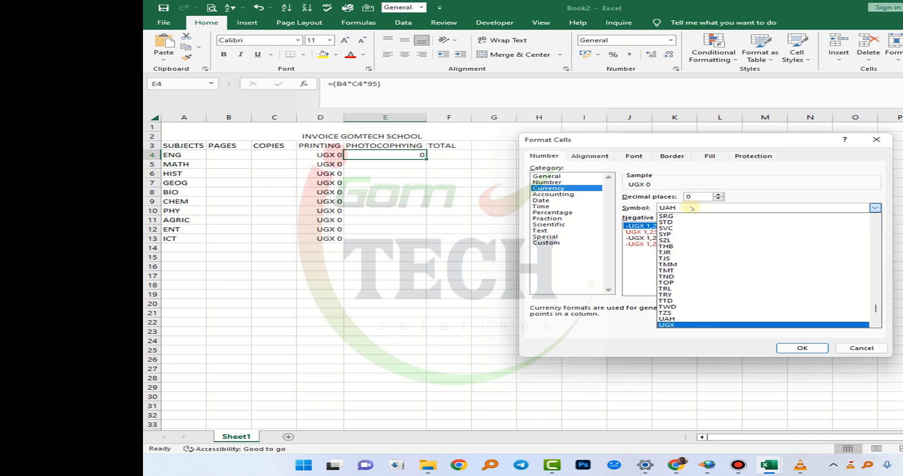
key("Return")
left_click(802, 348)
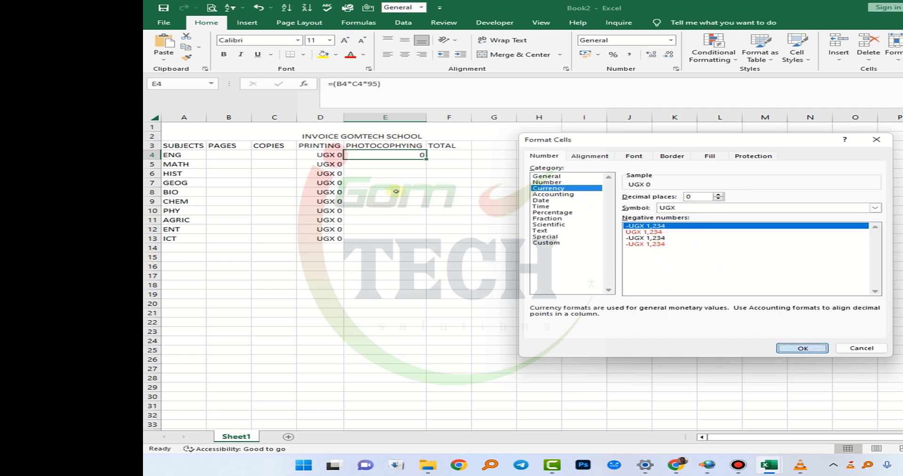
left_click_drag(426, 159, 420, 238)
- Enter the total formula =SUM(D4+E4) in F4 to add the ENG printing and photocopying costs
left_click(449, 155)
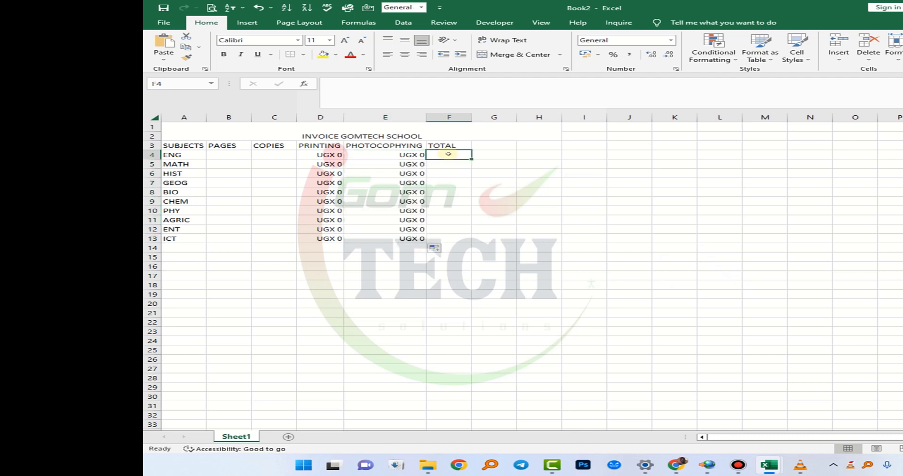
type("=SUM(")
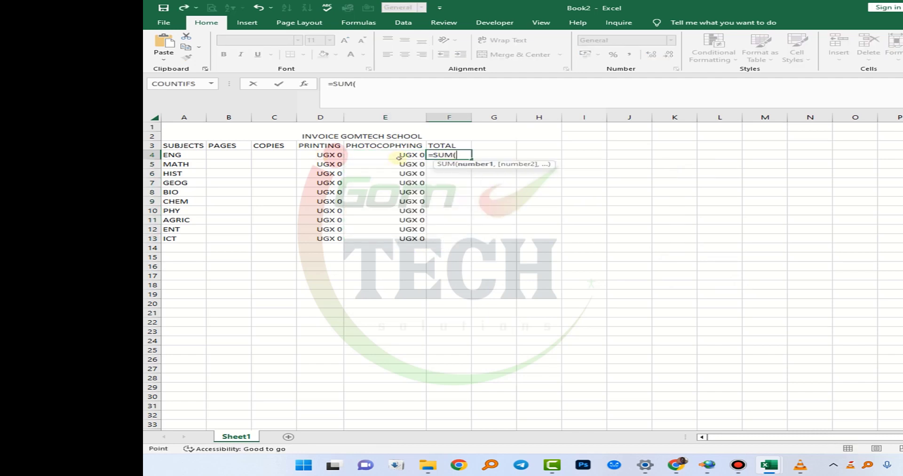
left_click(325, 154)
type("+")
left_click(421, 155)
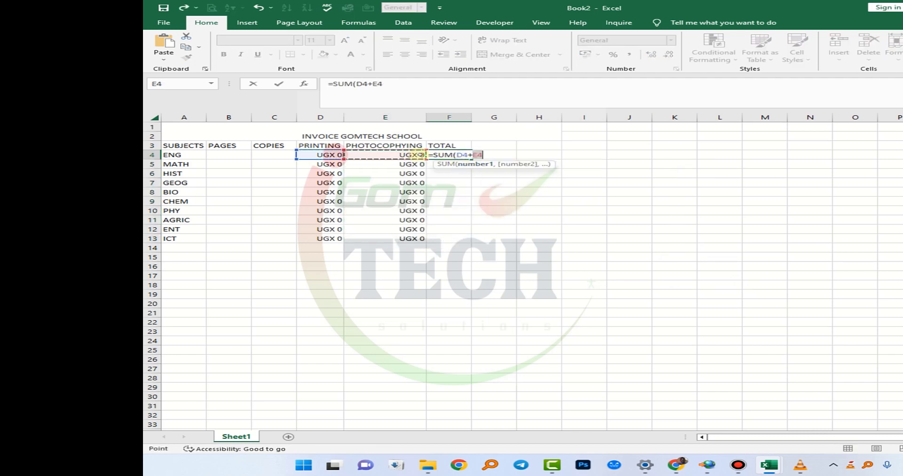
key("Return")
left_click(468, 155)
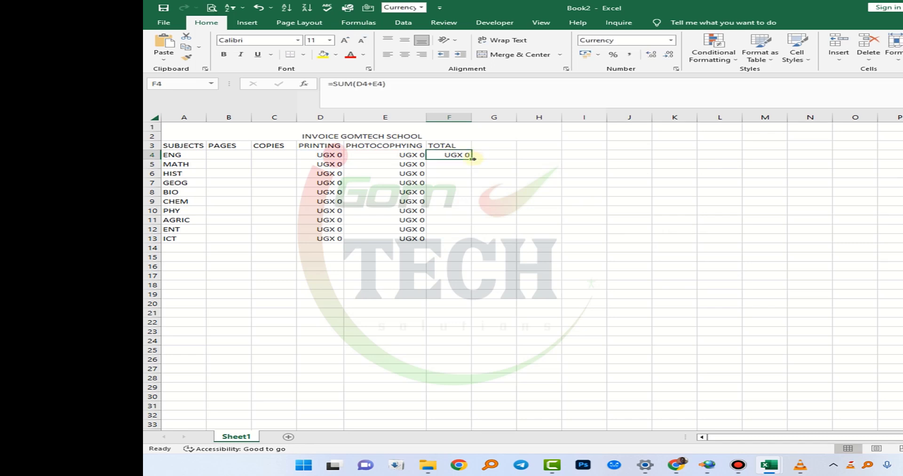
- Fill the total formula from F4 down to F13 for the remaining subjects
left_click_drag(471, 159, 460, 238)
- Merge and centre A15:D16 and A17:D18 below the table, labelling them BALANCE and AMOUNT DEPOSITED
left_click_drag(184, 257, 302, 265)
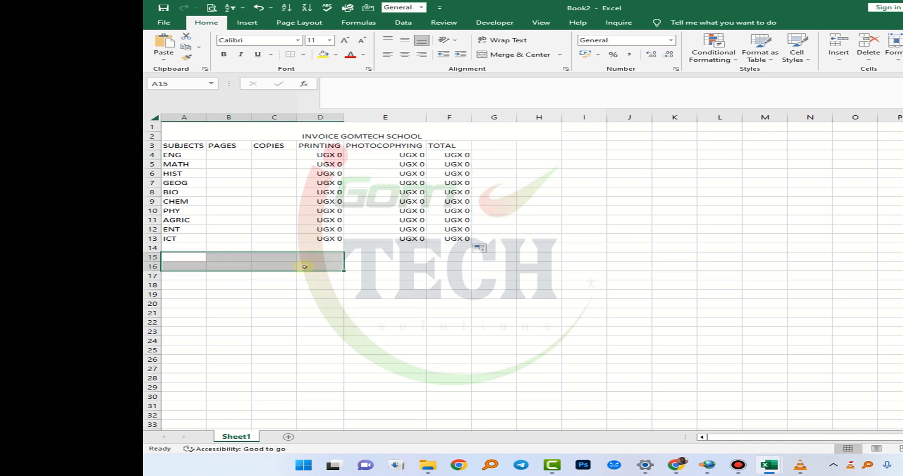
left_click(513, 56)
type("BALANCE")
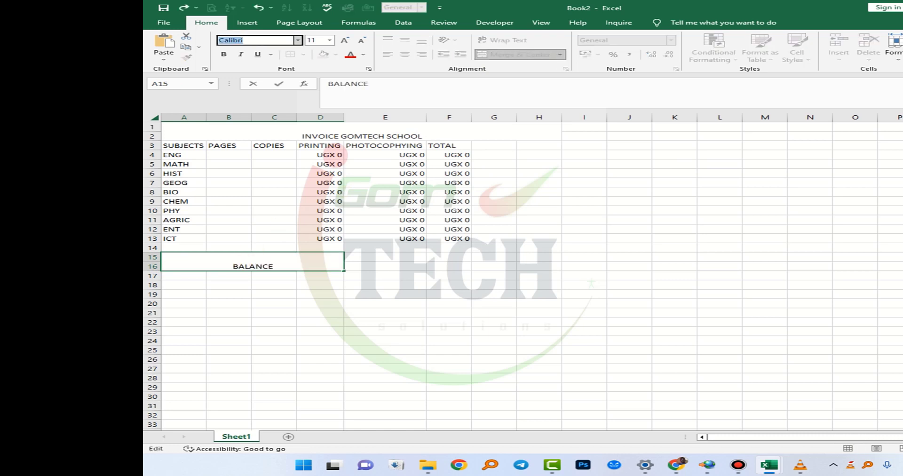
key("Return")
type("AMOUNT DEP")
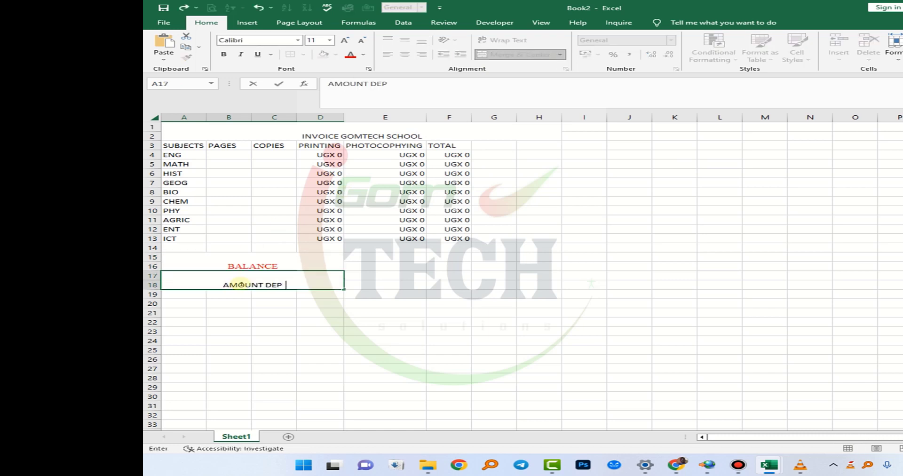
type("OSITED")
- Merge and centre E15:F16 and E17:F18 as the value cells beside the BALANCE and AMOUNT DEPOSITED labels
left_click_drag(367, 256, 452, 269)
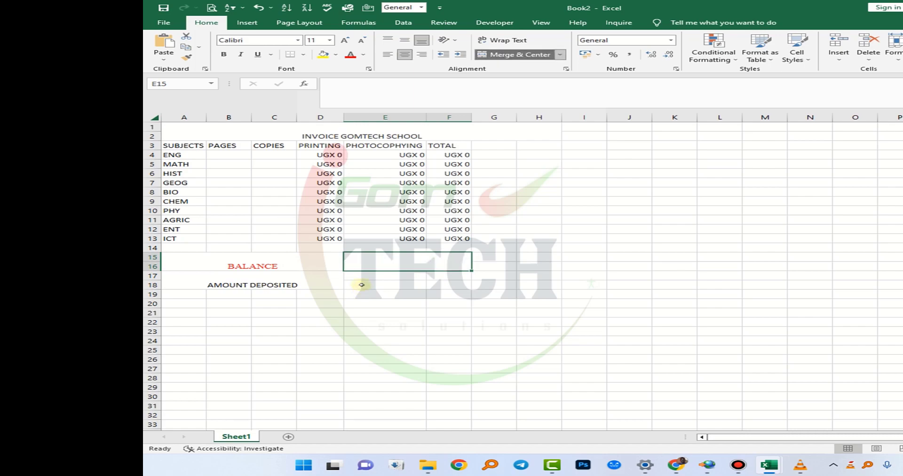
left_click(364, 284)
double_click(391, 261)
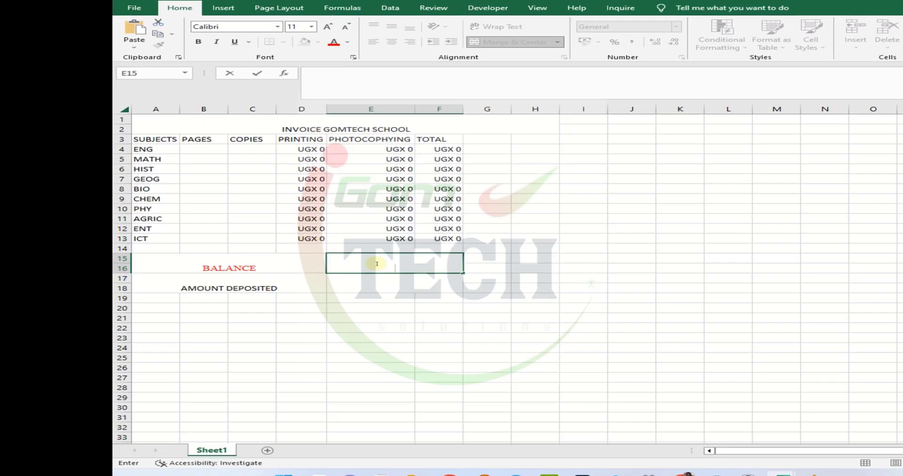
type("=")
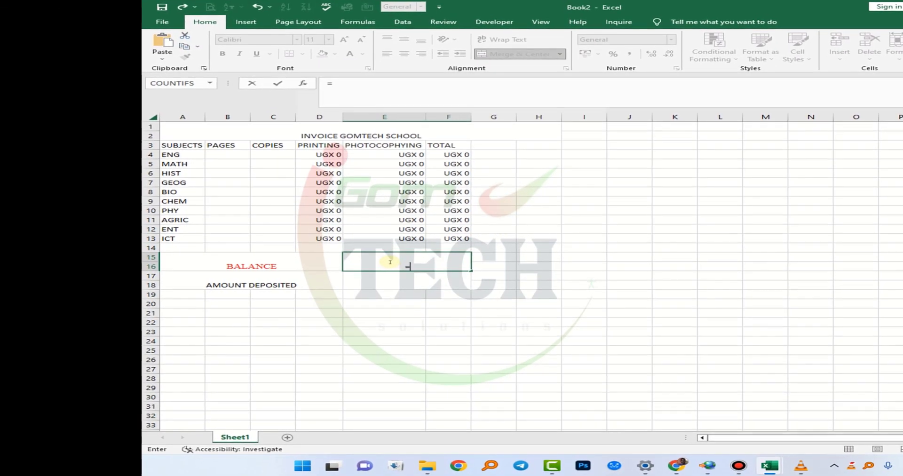
type("(")
- Merge A14:E14 with the label GRAND TOTAL and enter a SUM of the subject totals in F14
left_click_drag(188, 247, 356, 251)
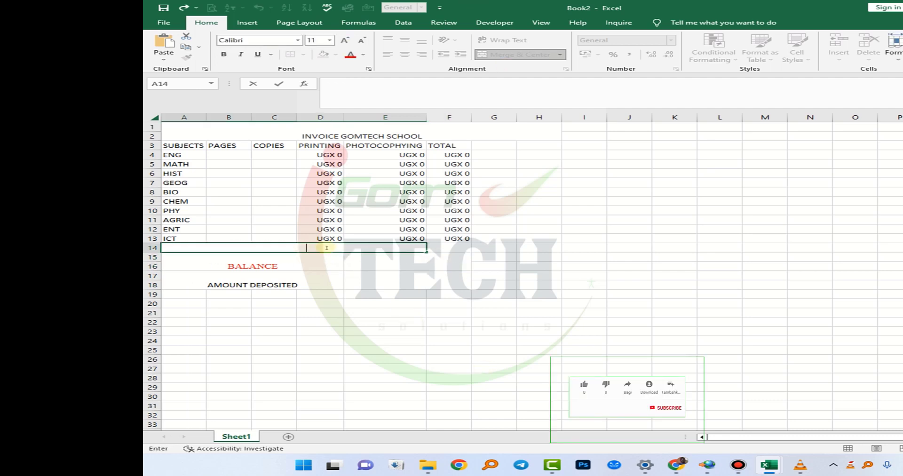
type("GRAND TOTAL")
left_click(456, 247)
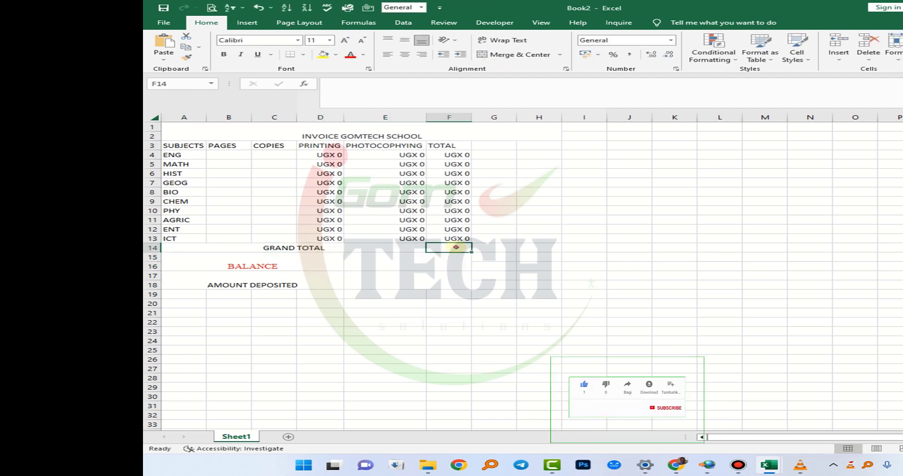
type("=SUM")
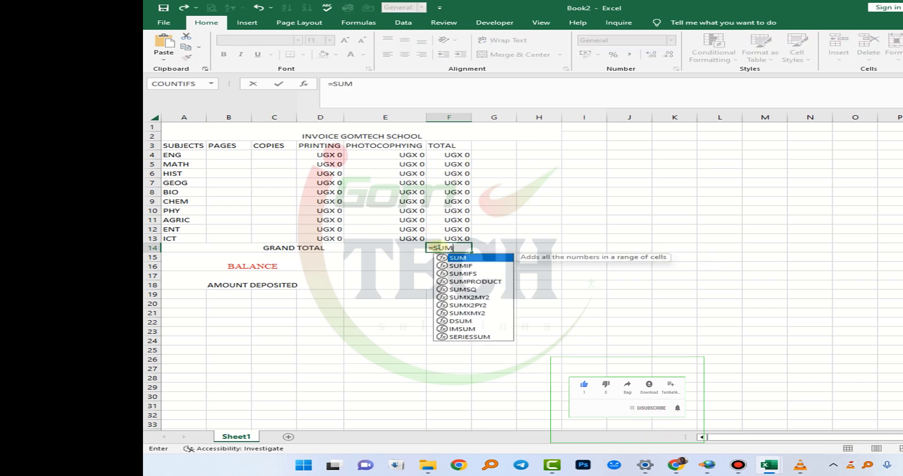
key("Tab")
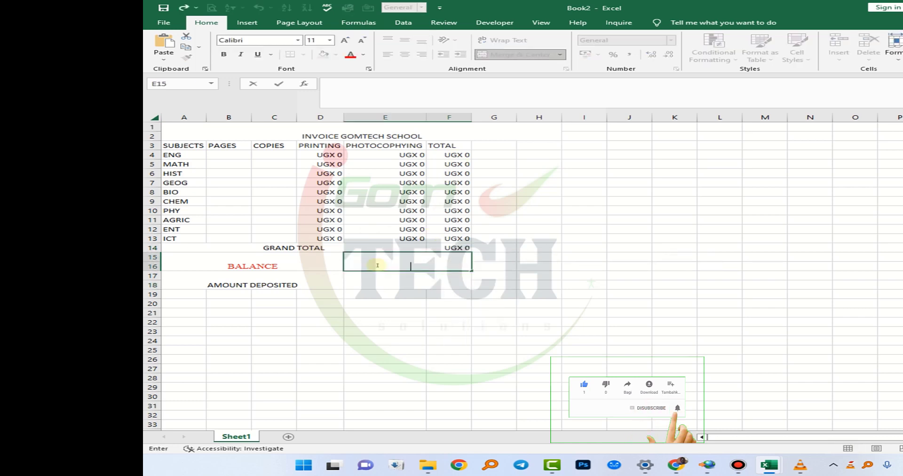
- Enter the balance formula =(F14-E17) in the merged cell E15 beside BALANCE
type("=")
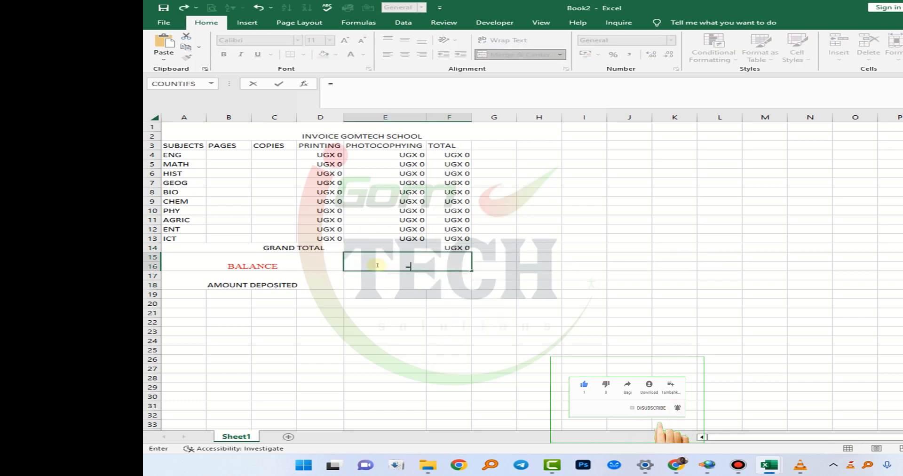
type("(")
left_click(447, 245)
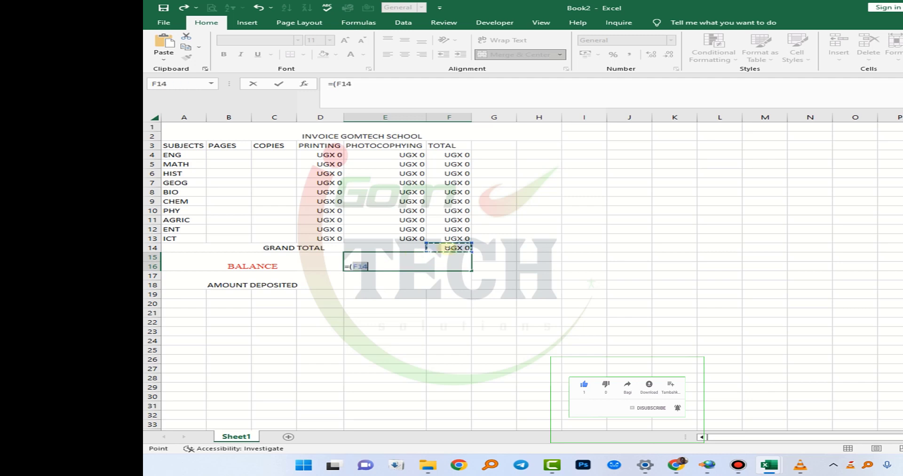
type("-")
left_click(365, 281)
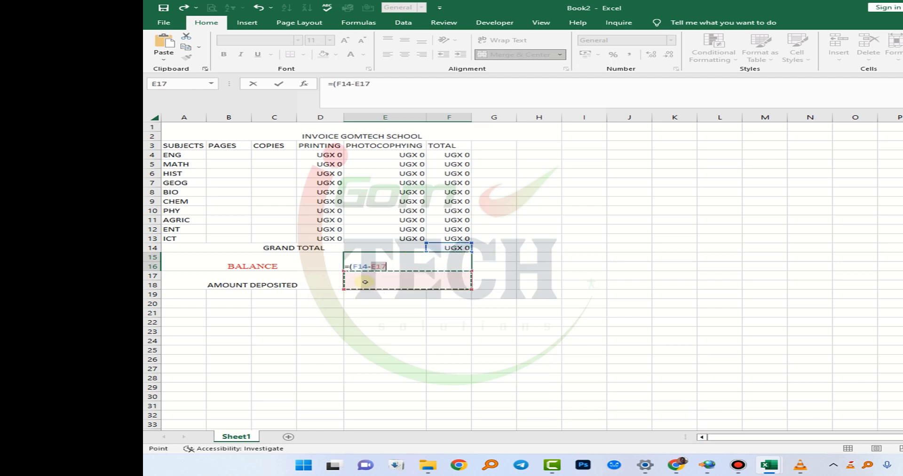
key("Return")
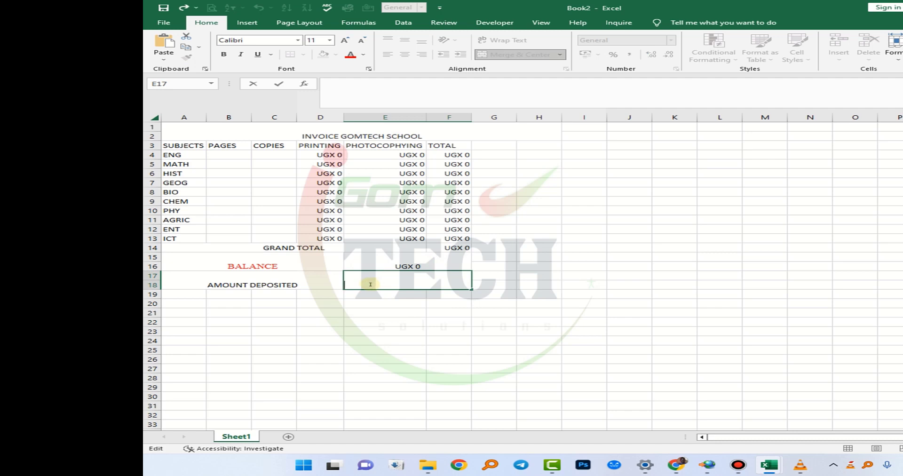
- Format the title INVOICE GOMTECH SCHOOL in green Book Antiqua at size 16
double_click(295, 137)
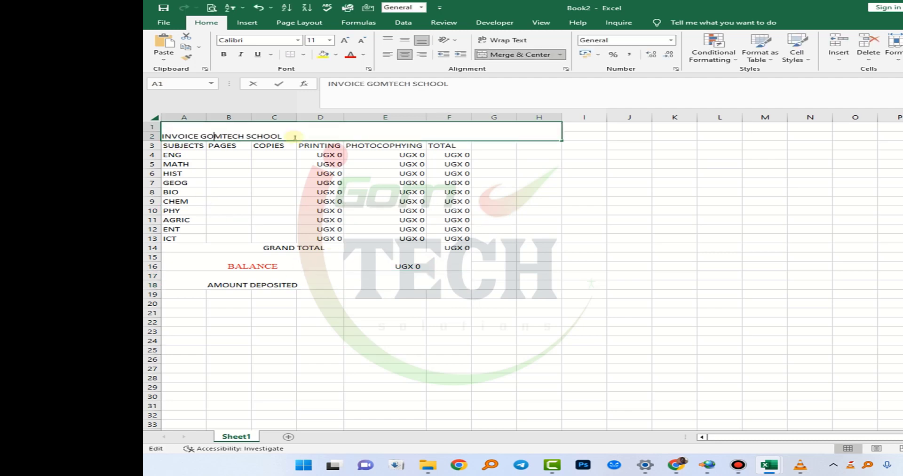
left_click_drag(283, 137, 162, 136)
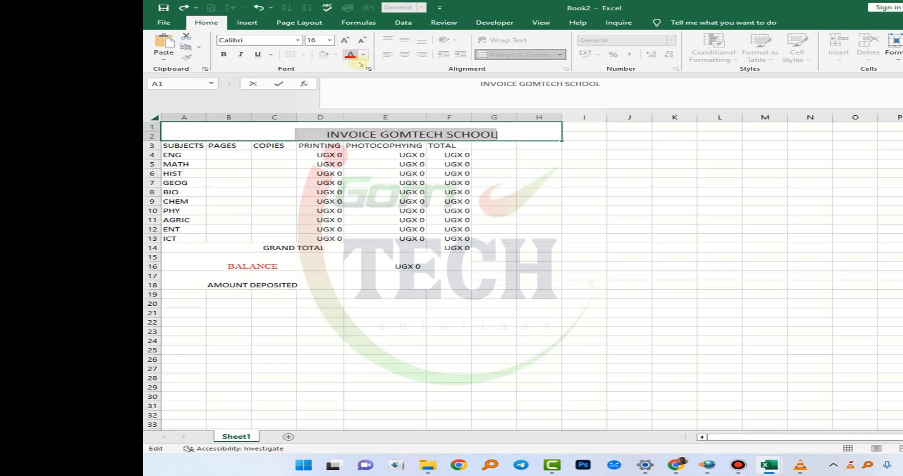
left_click(363, 55)
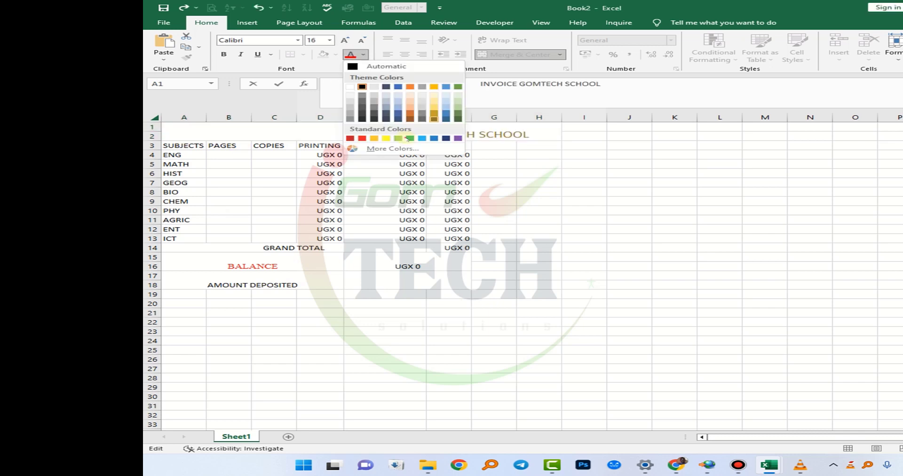
left_click(405, 138)
left_click(254, 40)
type("Book Antiqua")
key("Return")
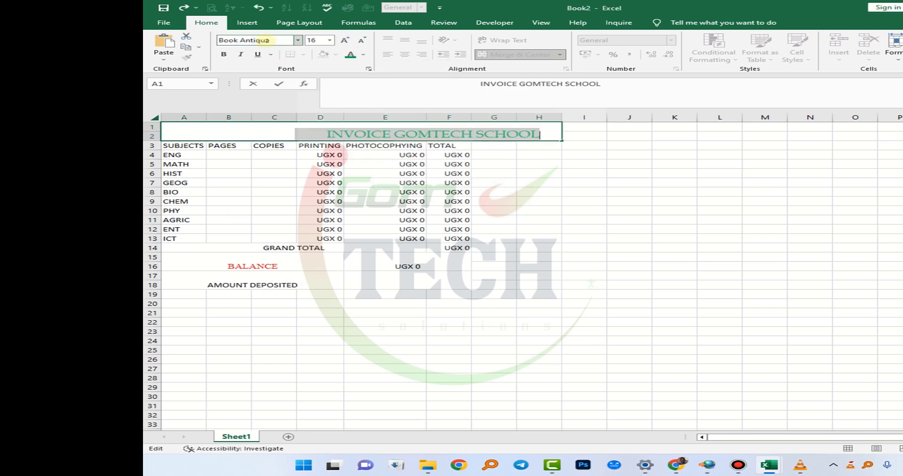
left_click(273, 219)
- Apply a red border around all four outer sides of the invoice range A1:H18
left_click_drag(216, 134, 513, 285)
left_click(303, 55)
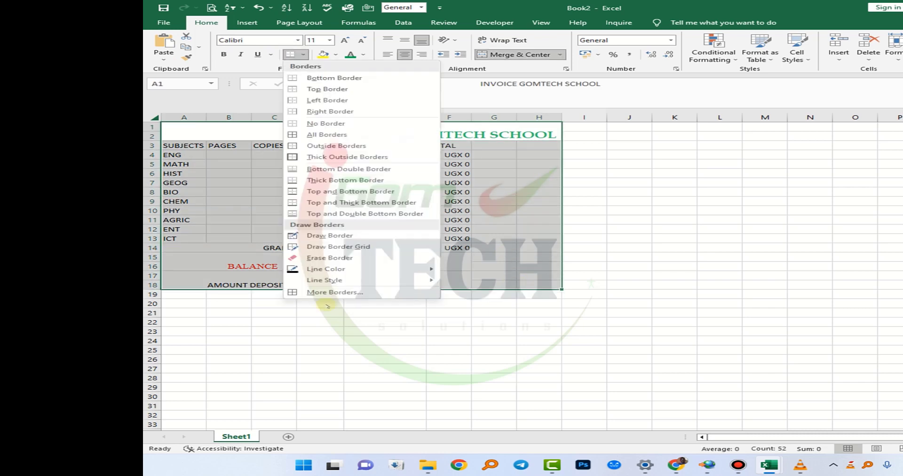
left_click(323, 296)
left_click(614, 252)
left_click(556, 335)
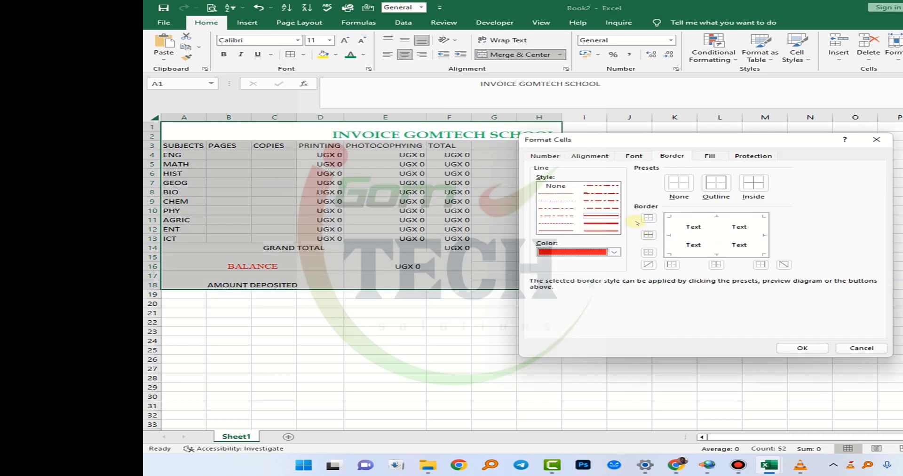
left_click(678, 217)
left_click(670, 246)
left_click(717, 255)
left_click(763, 236)
left_click(802, 348)
left_click(551, 258)
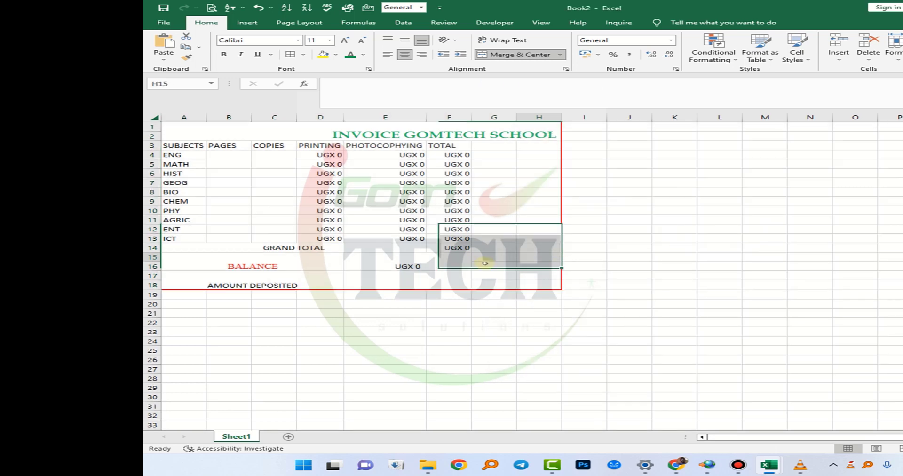
- Apply a thin green border line to the invoice range A1:H18 through the detailed border settings
left_click_drag(193, 135, 384, 285)
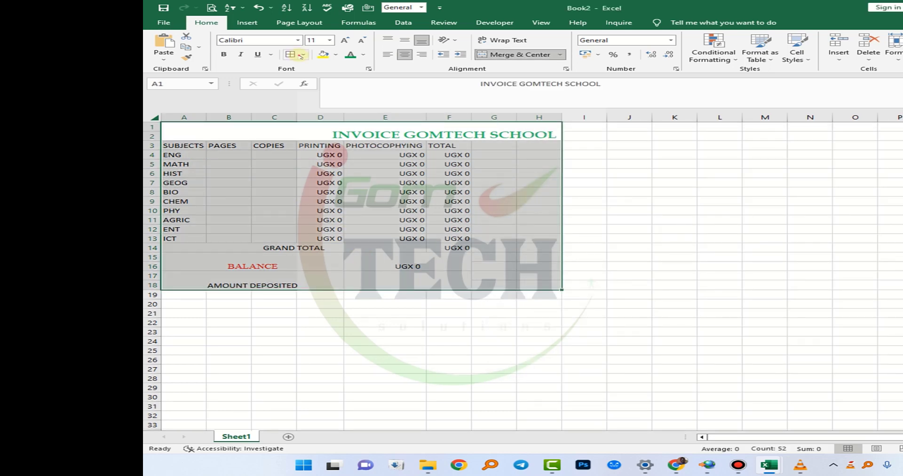
left_click(303, 55)
left_click(329, 295)
left_click(556, 194)
left_click(612, 253)
left_click(615, 303)
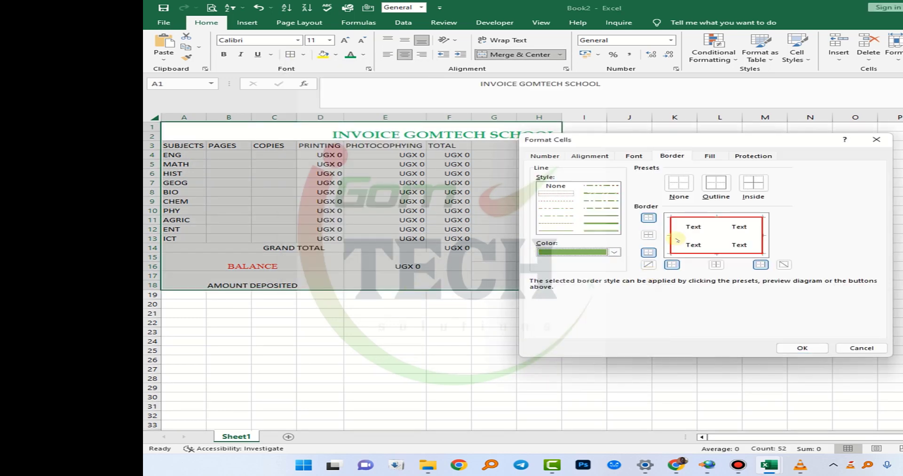
left_click(673, 235)
left_click(802, 348)
left_click(400, 267)
left_click(372, 294)
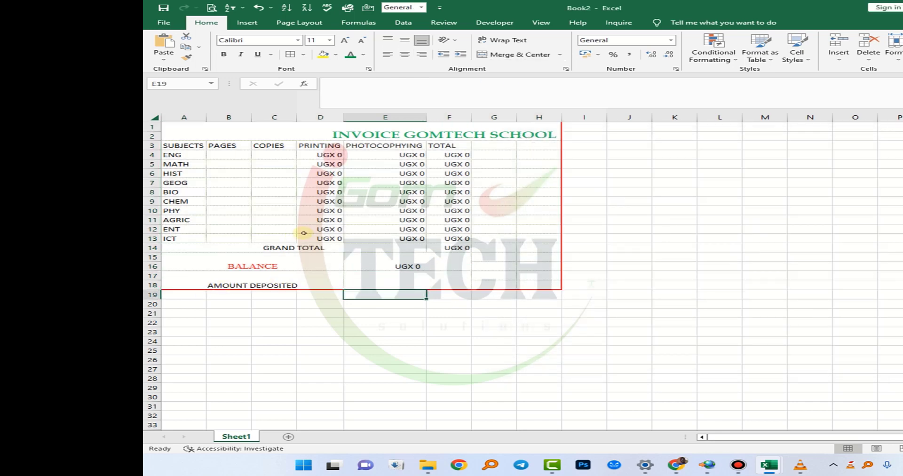
- Enter 2 pages for ENG in B4, autofit the TOTAL column, and check the ENG printing and total cells
double_click(231, 157)
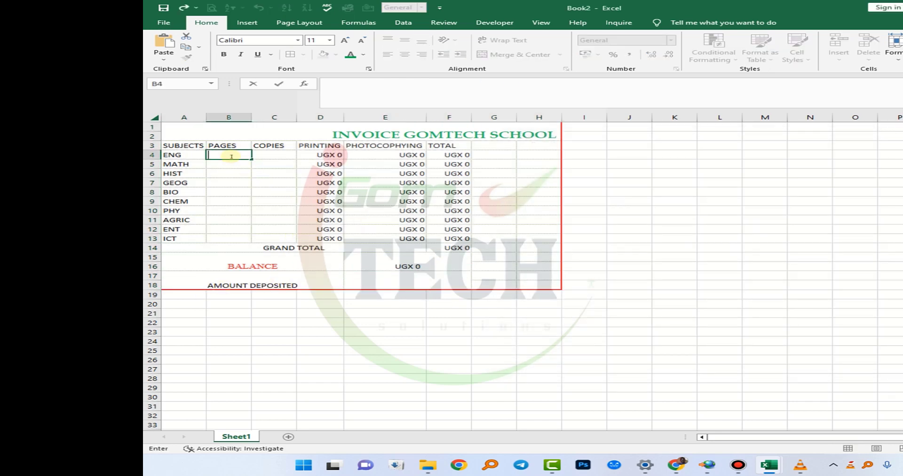
type("2")
left_click(228, 189)
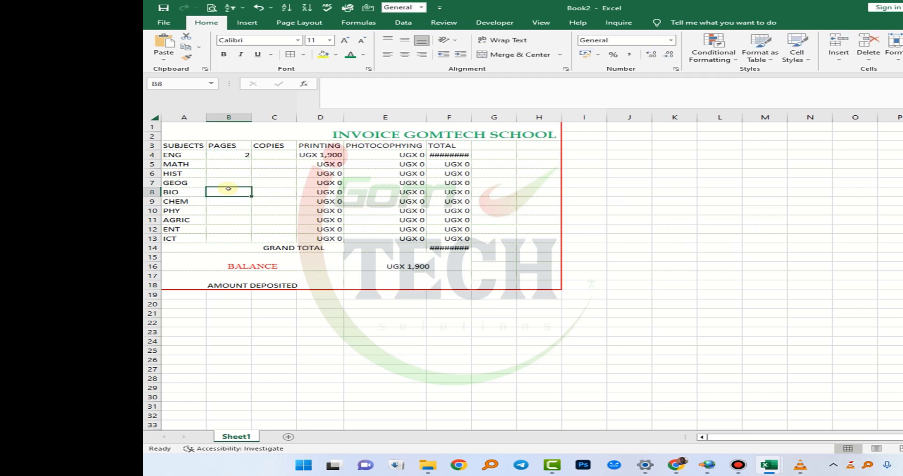
double_click(472, 118)
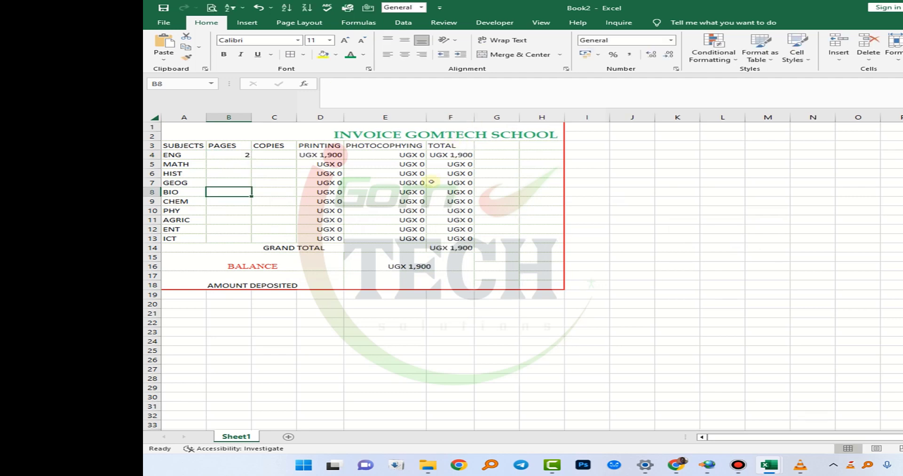
left_click(240, 155)
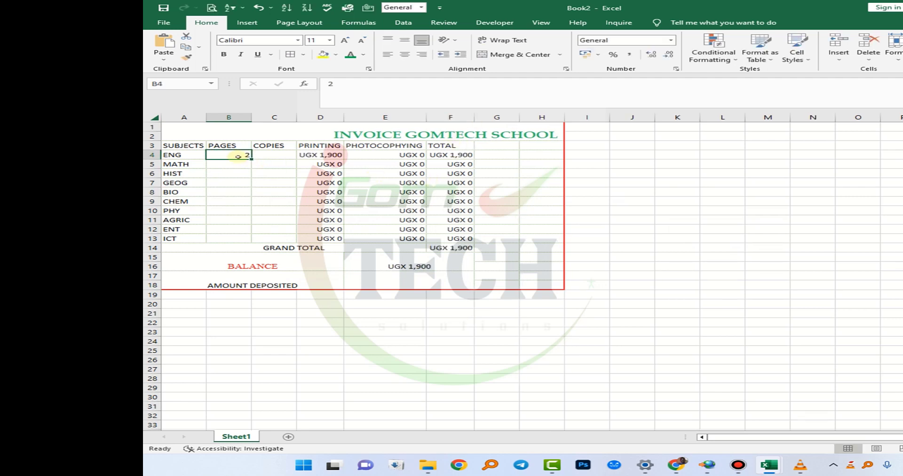
left_click(324, 155)
left_click(453, 157)
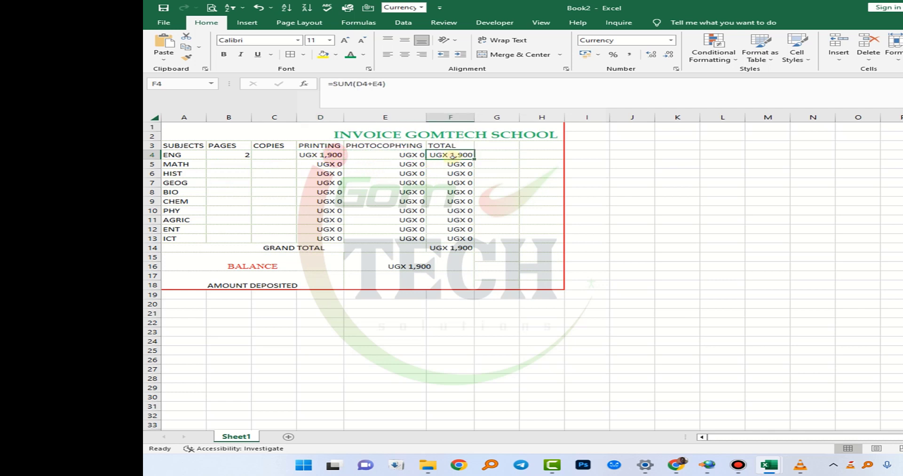
- Enter 59 copies for ENG in C4 and autofit the TOTAL column to the larger amount
double_click(269, 156)
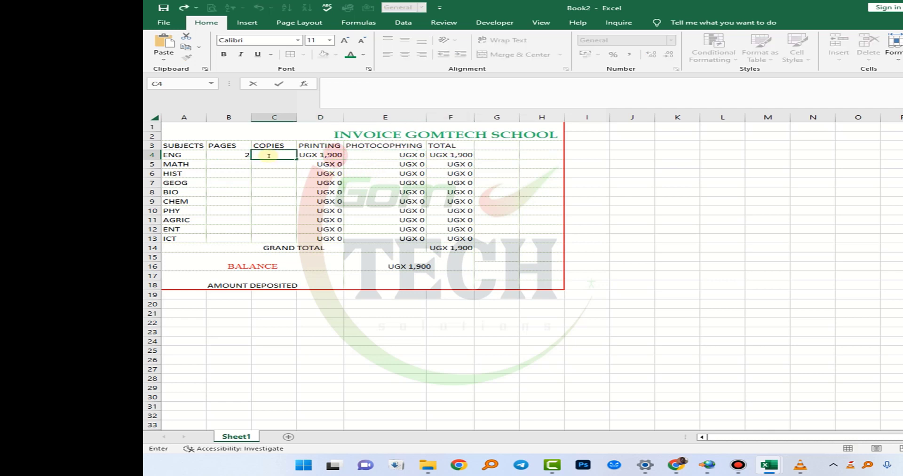
type("59")
left_click(278, 177)
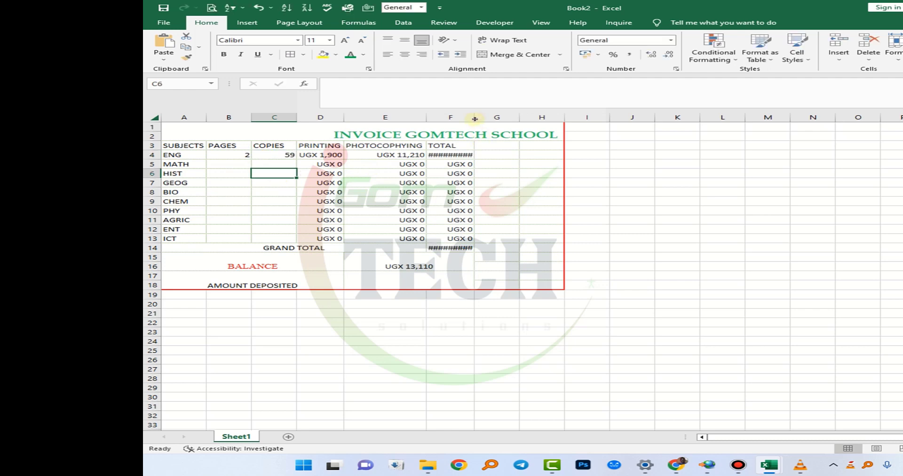
double_click(475, 118)
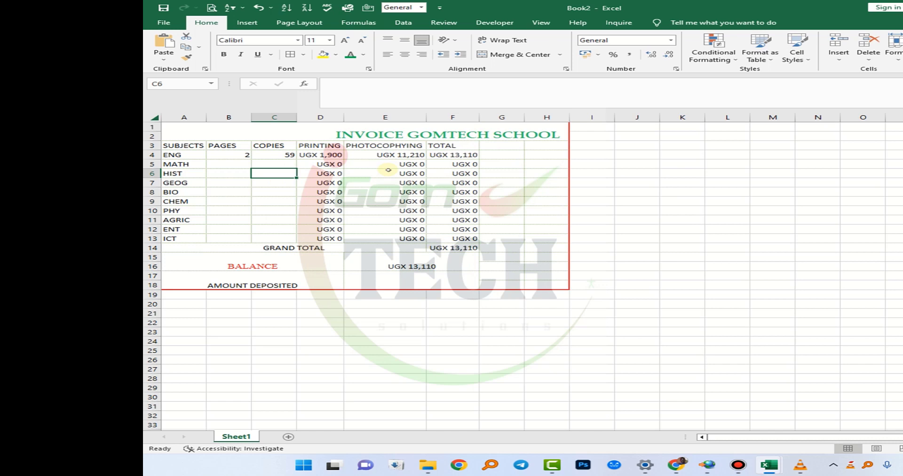
- Fill the ENG pages and copies values down to MATH and HIST in rows 5 and 6
left_click(273, 162)
left_click(244, 157)
left_click_drag(251, 159, 248, 175)
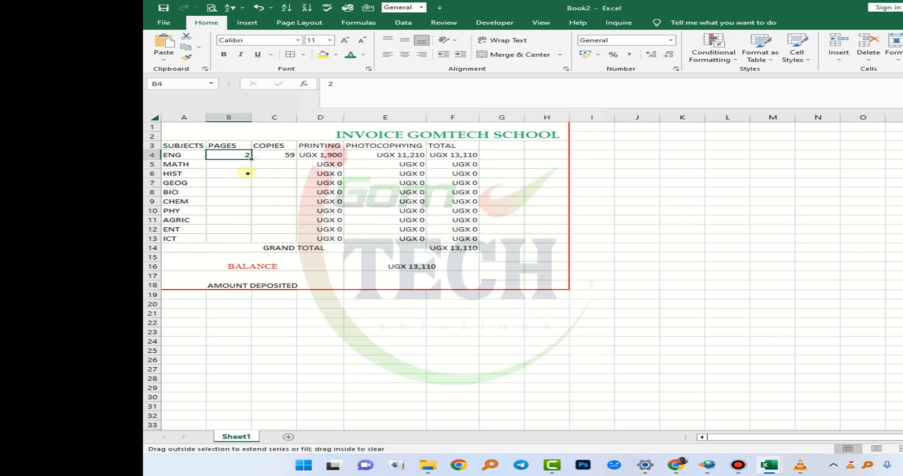
- Enter 8 pages and 58 copies for GEOG in row 7, and fill the copies value down to C13
left_click(223, 182)
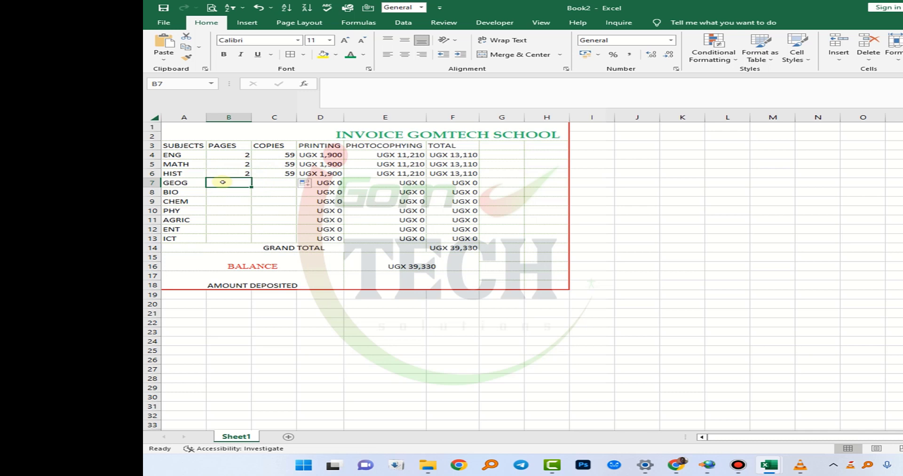
type("8")
left_click(267, 185)
type("58")
left_click(275, 203)
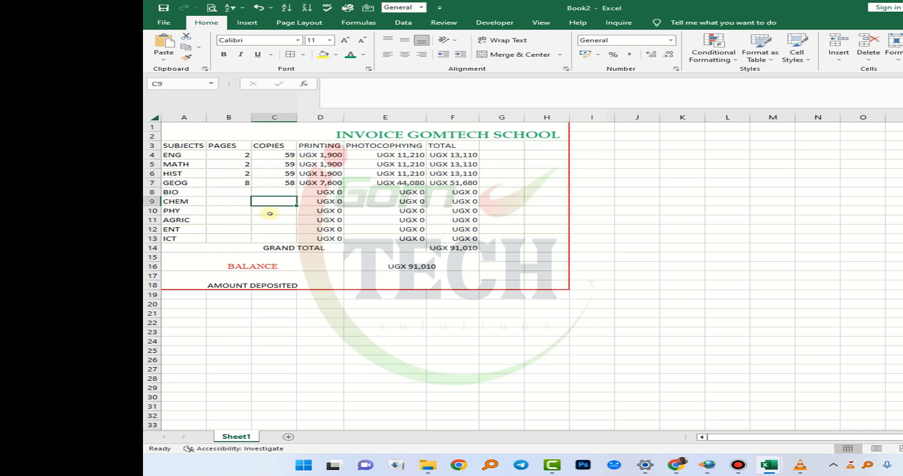
left_click(280, 184)
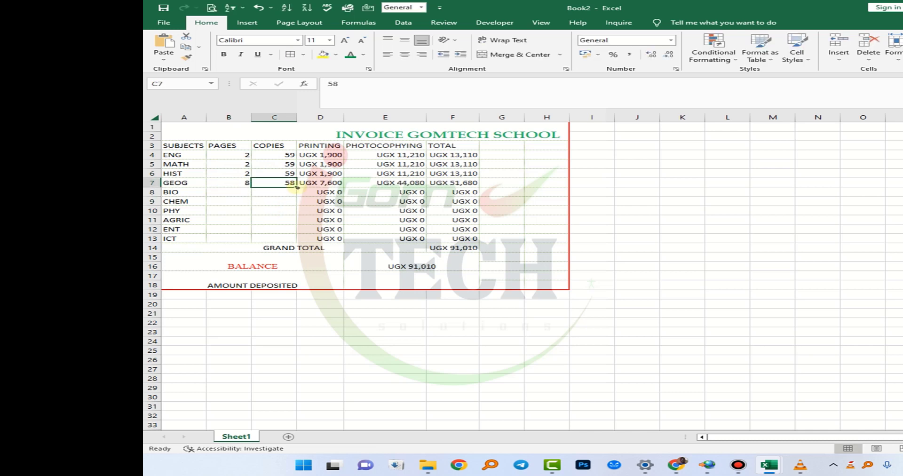
left_click_drag(296, 187, 298, 239)
- Enter 10 pages for BIO in B8 and reselect that cell
left_click(246, 193)
type("10")
key("Return")
left_click(238, 193)
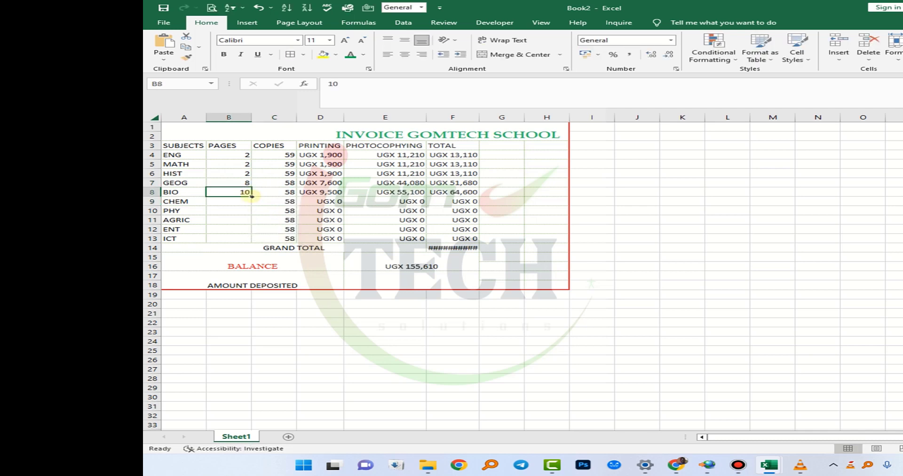
- Fill the BIO pages value down through ICT in B13 and autofit the TOTAL column
left_click_drag(252, 196, 250, 241)
double_click(479, 118)
left_click(459, 229)
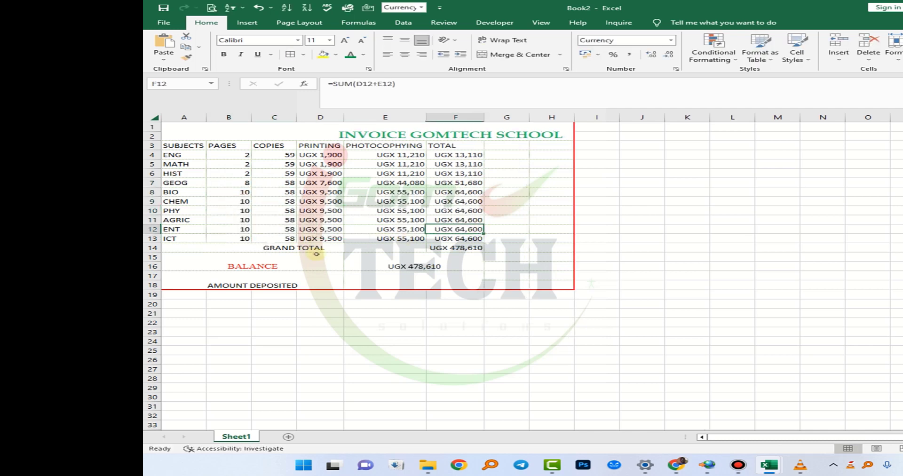
- Enter 80000 as the amount deposited in the merged cell E17
left_click(381, 281)
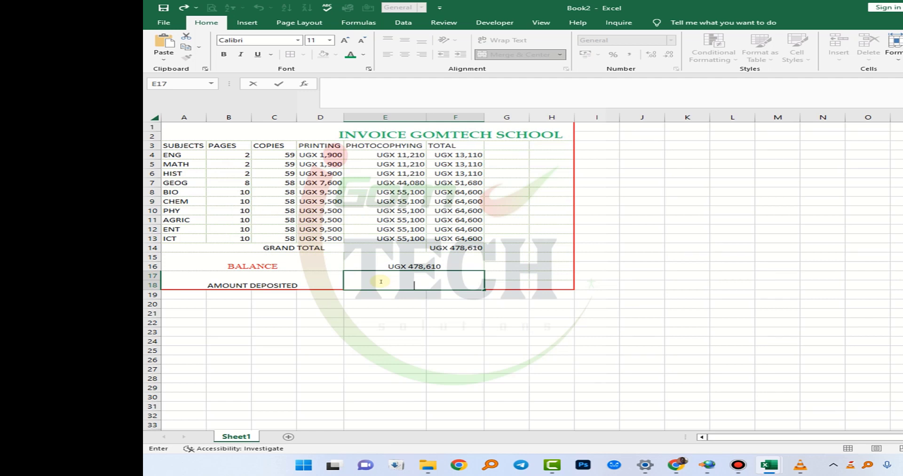
type("80000")
key("Return")
- Format the amount deposited in E17 as Currency with the UGX symbol and 0 decimal places
left_click(345, 281)
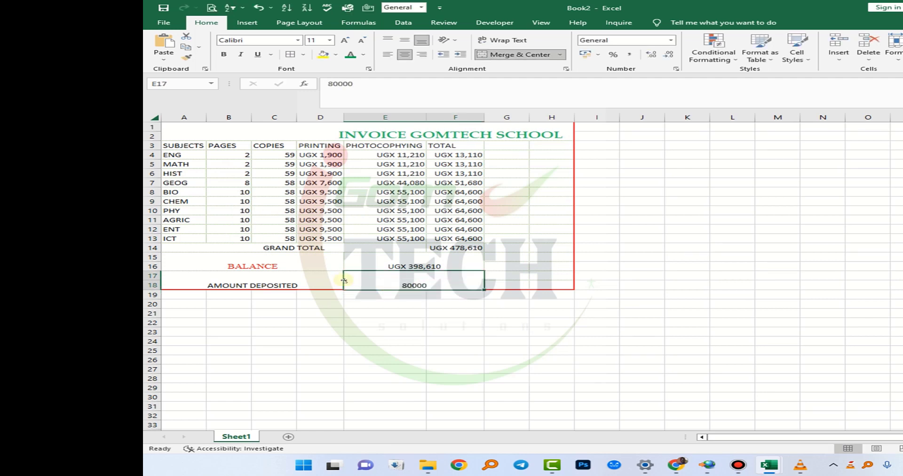
left_click(671, 40)
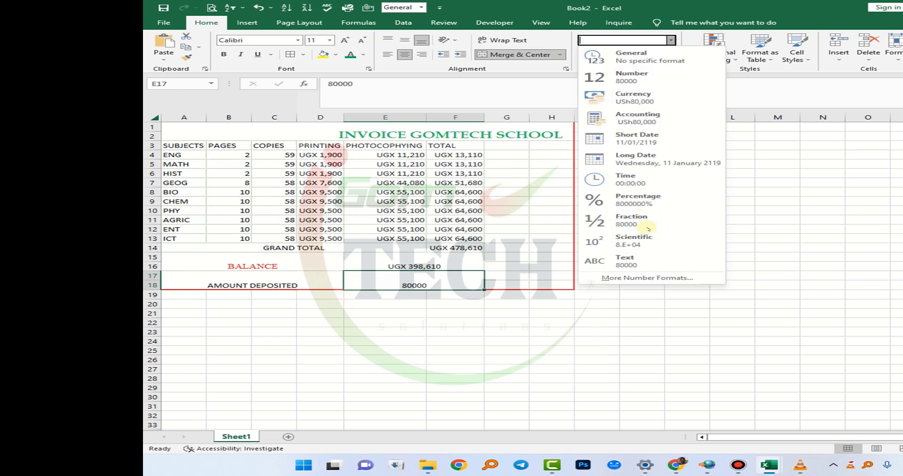
left_click(648, 278)
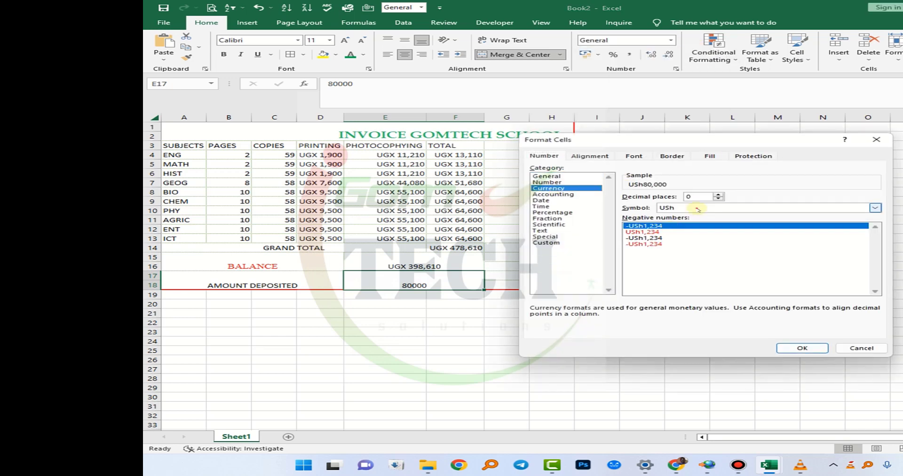
left_click(698, 208)
key("u")
key("u")
key("Return")
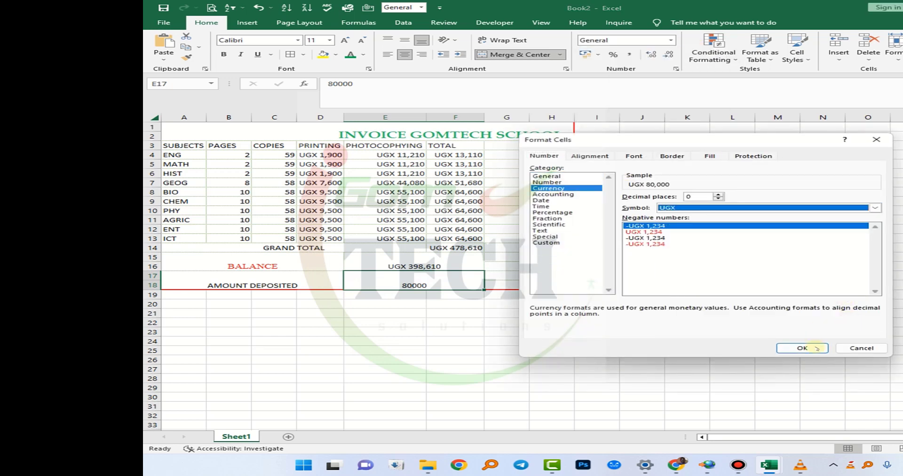
left_click(802, 348)
- Change the amount deposited in E17 to 100000 to test the balance calculation
double_click(441, 286)
left_click_drag(441, 285, 308, 275)
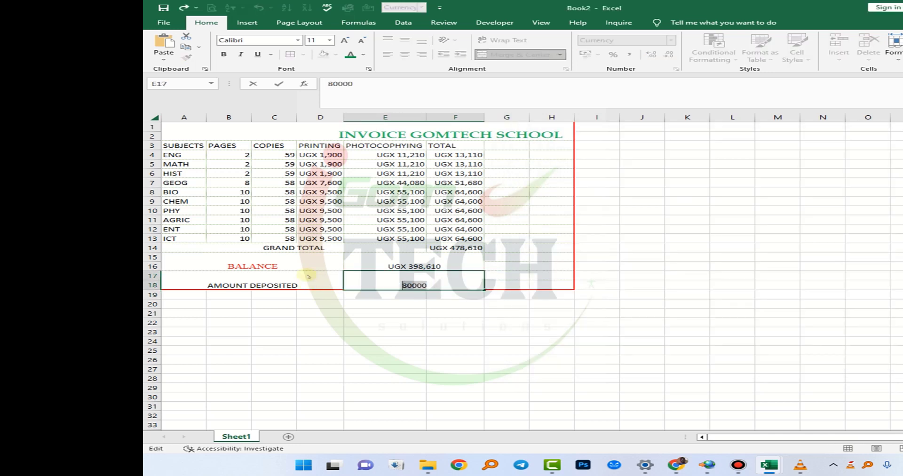
type("1")
key("Return")
- Change the amount deposited in E17 to 800,000 to test a deposit larger than the grand total
double_click(462, 285)
double_click(463, 284)
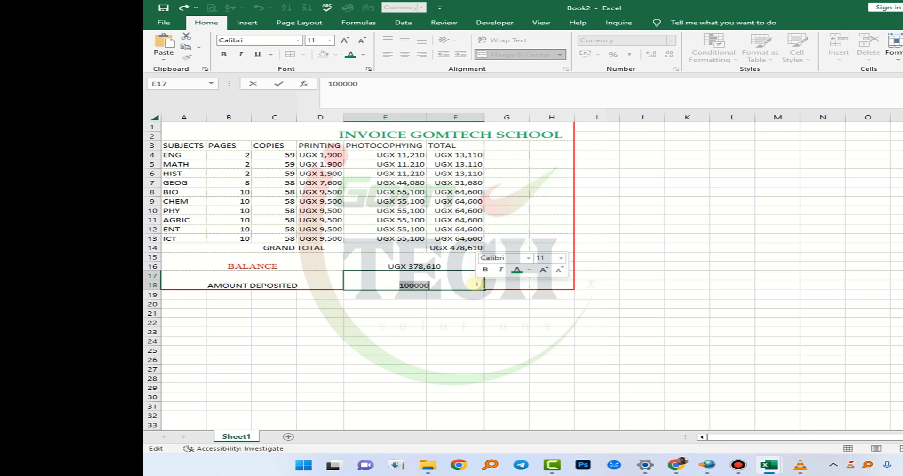
type("8")
type("00,000")
key("Return")
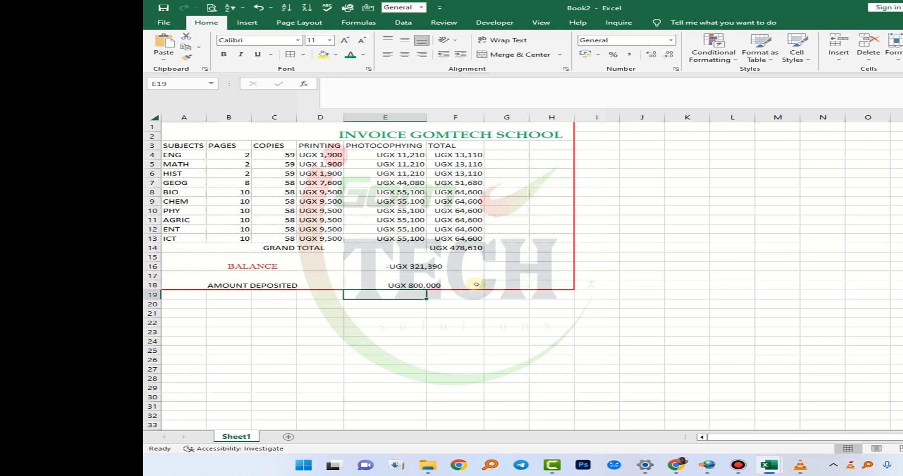
- Set the amount deposited in E17 to 80000
left_click(467, 282)
double_click(467, 282)
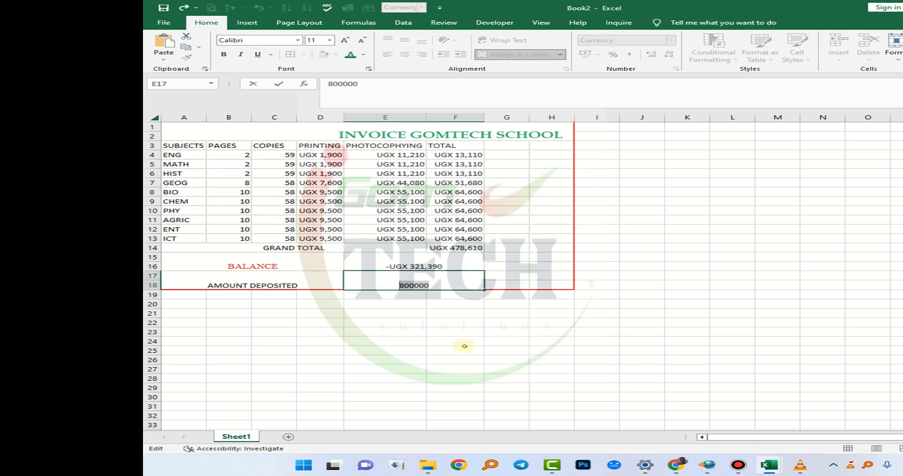
type("80000")
key("Return")
- Apply the Times New Roman font to the invoice table from the header row through the AMOUNT DEPOSITED row
left_click(446, 153)
left_click_drag(446, 146, 190, 288)
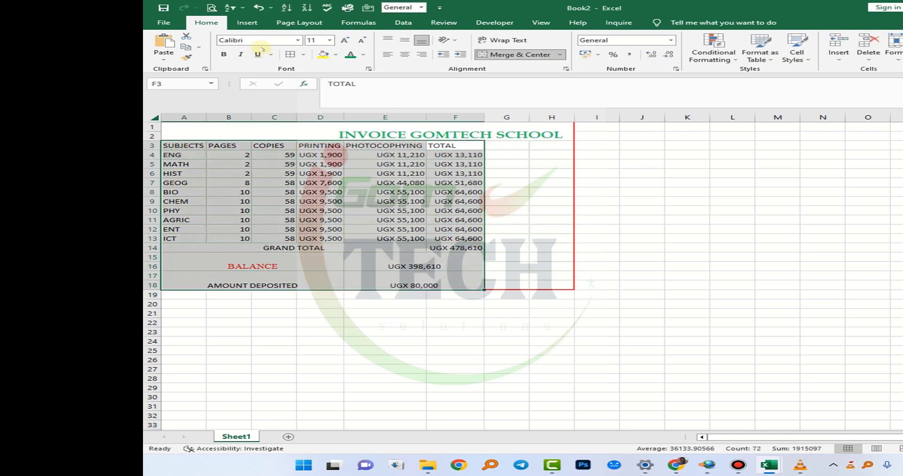
left_click(265, 42)
type("Times New Roman")
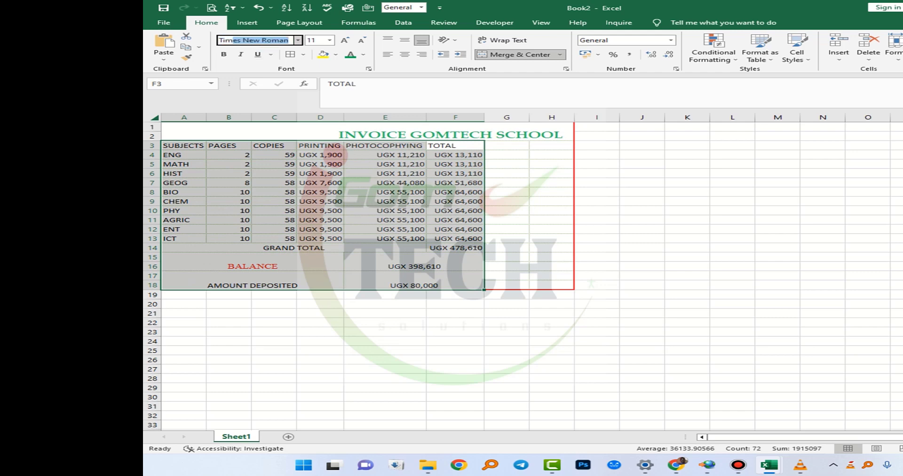
key("Return")
left_click(335, 238)
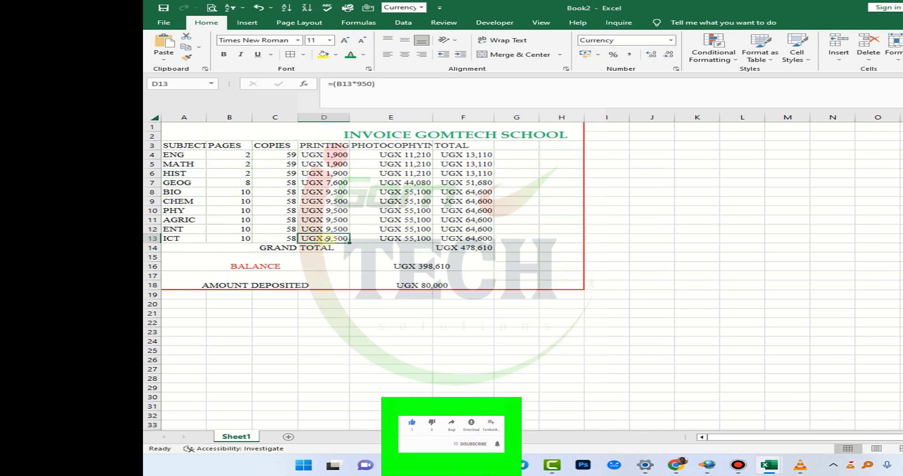
left_click(404, 271)
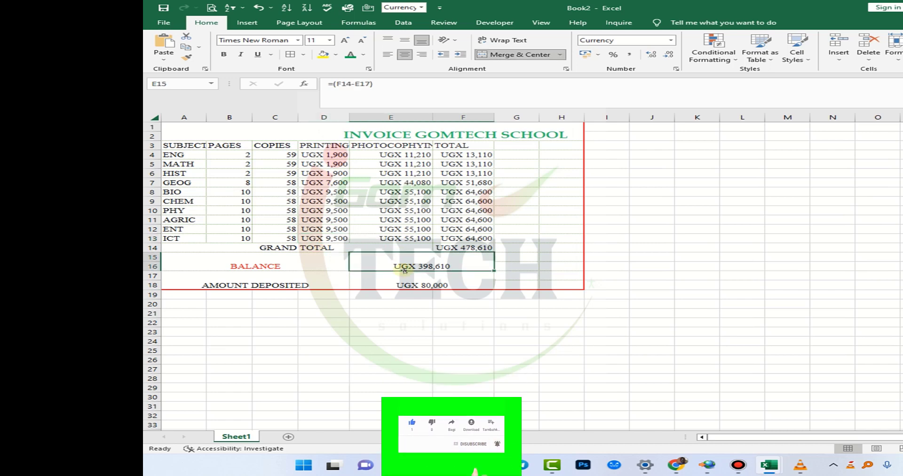